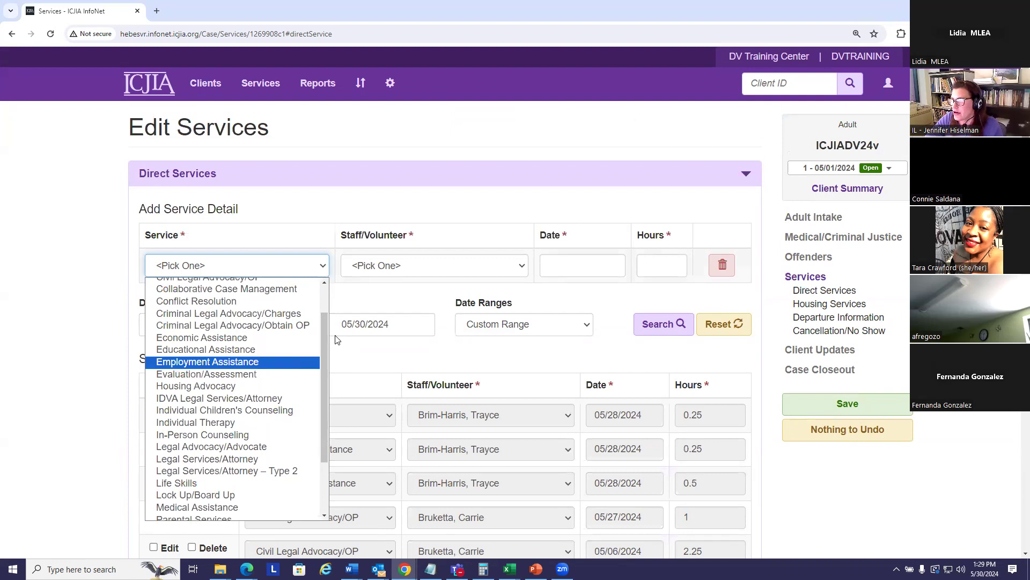
Step: Look through the remaining service options available for the client's new direct service entry
drag(325, 329, 333, 366)
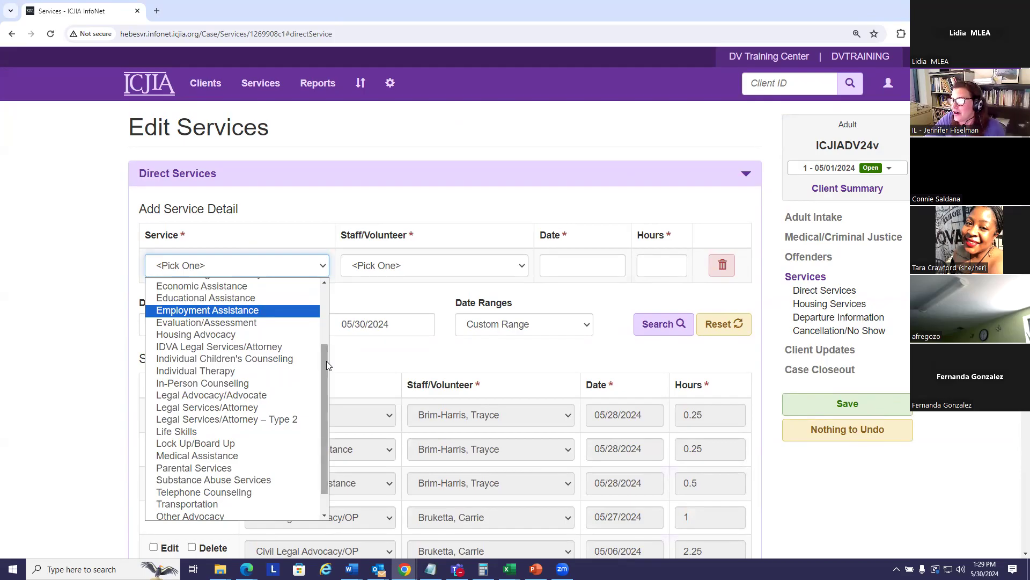
drag(326, 359, 327, 384)
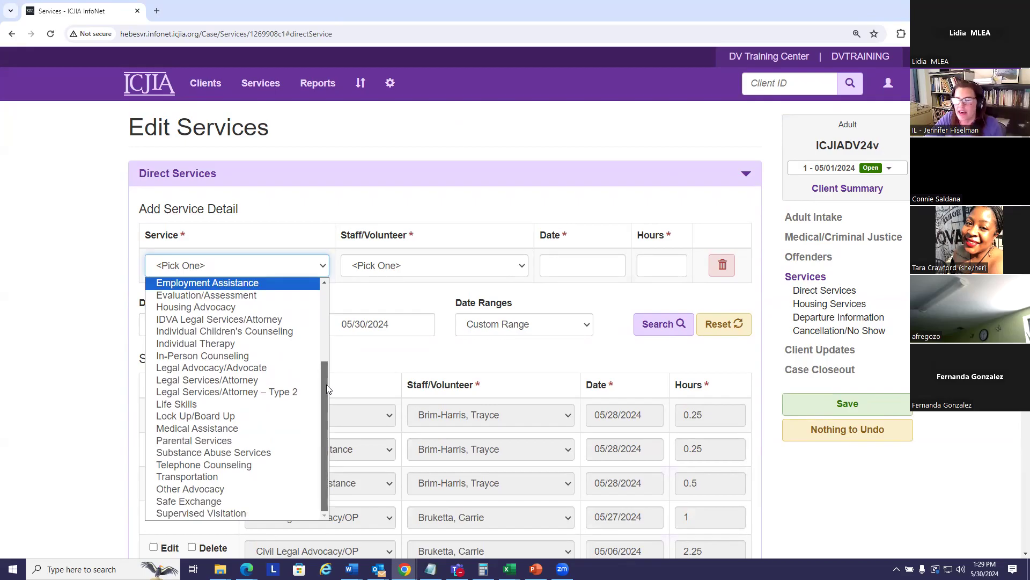
click(365, 361)
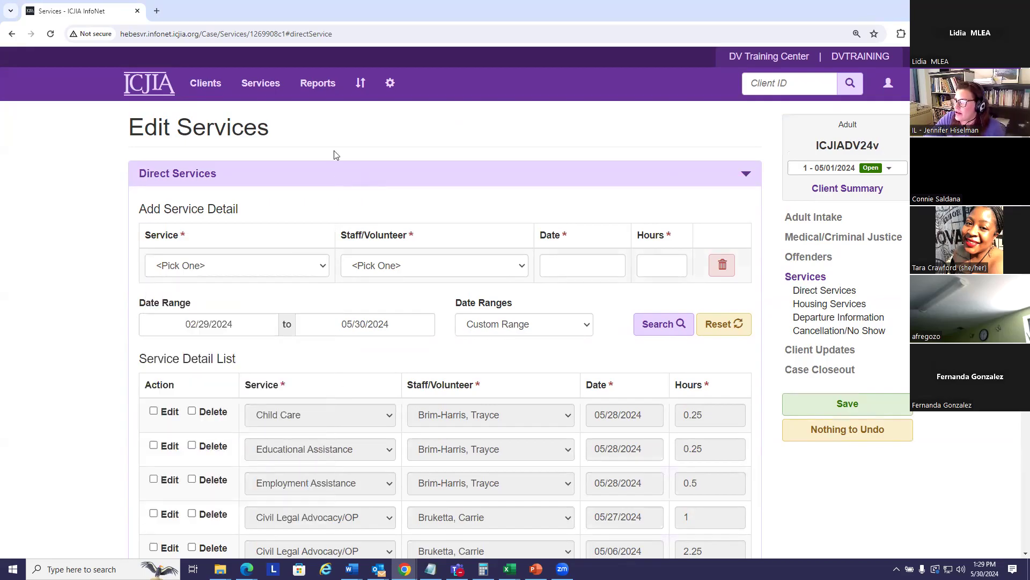
Step: Open the Group Services records and check the date range presets available for filtering them
click(255, 85)
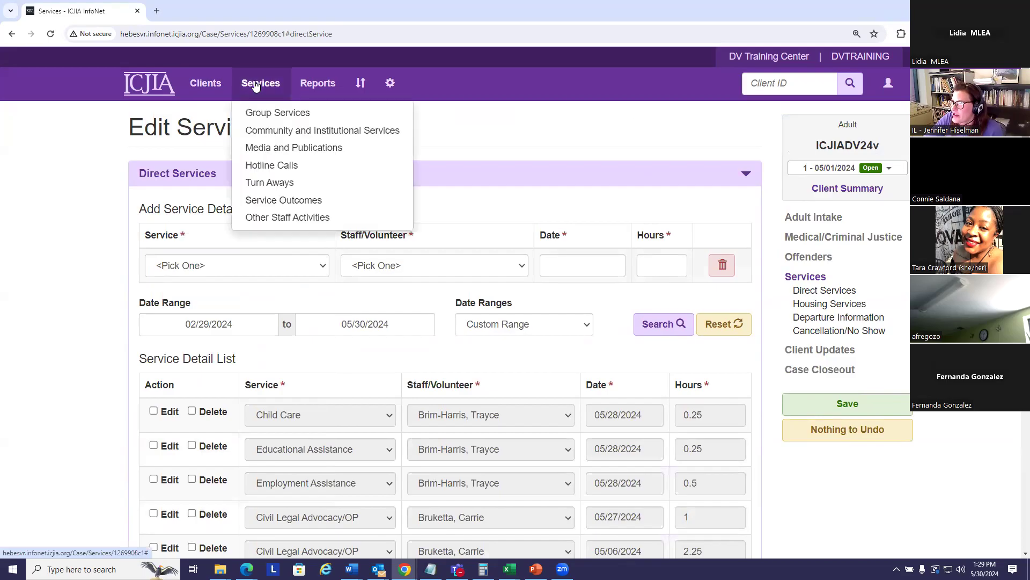
click(264, 116)
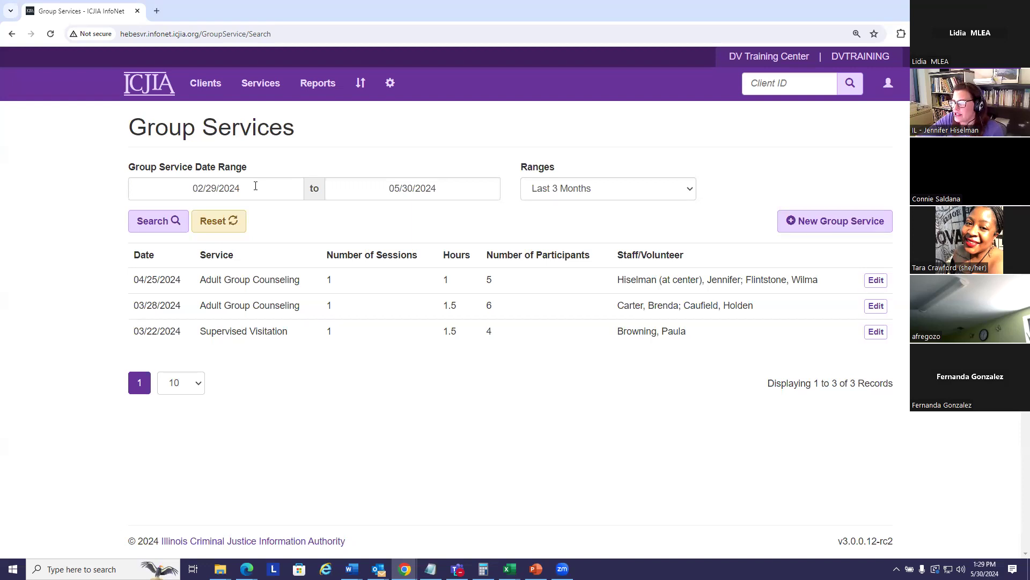
click(690, 189)
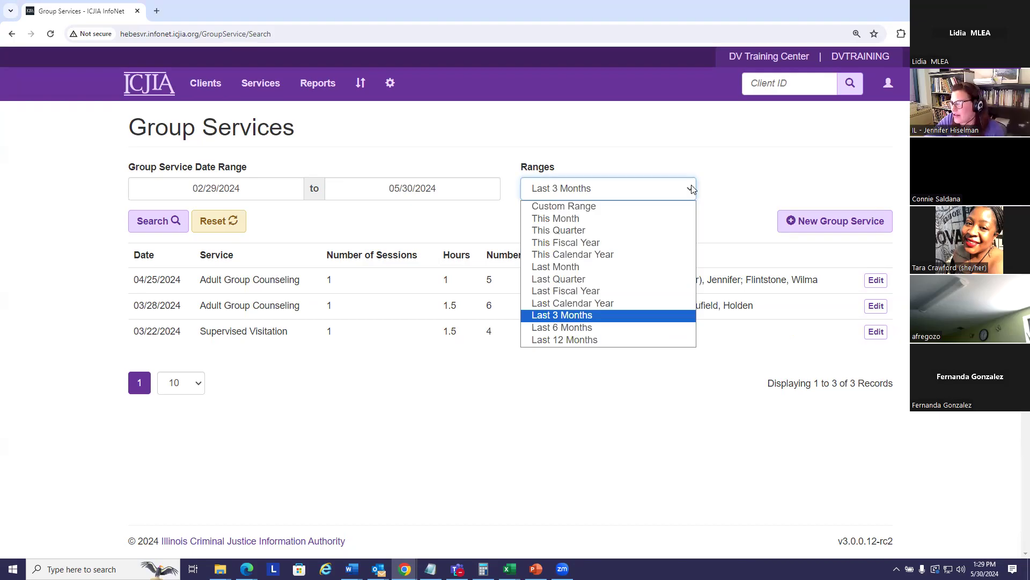
click(570, 142)
click(569, 139)
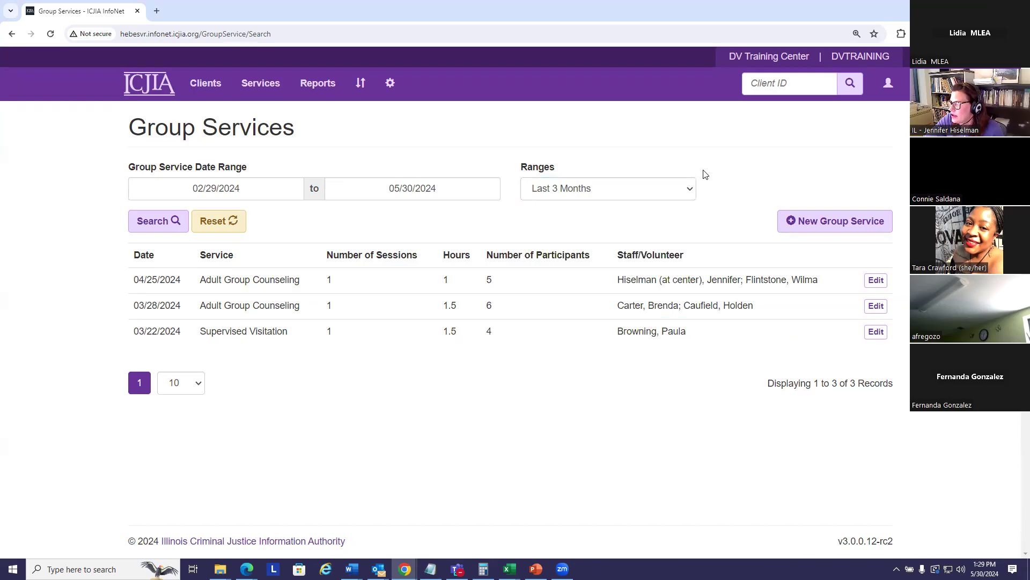
Step: Start a new group service record and set its service to Adult Group Counseling
click(833, 222)
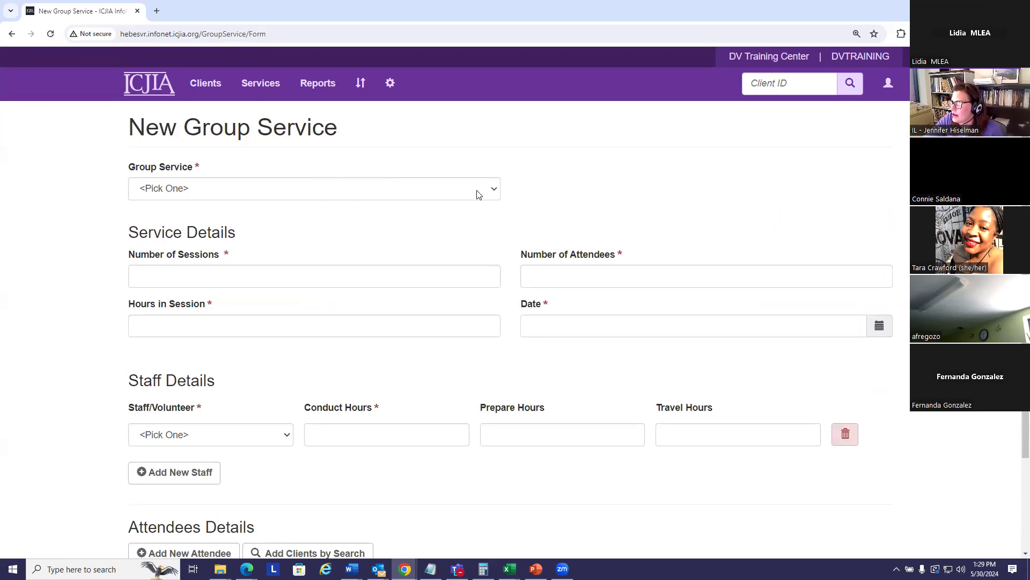
click(493, 191)
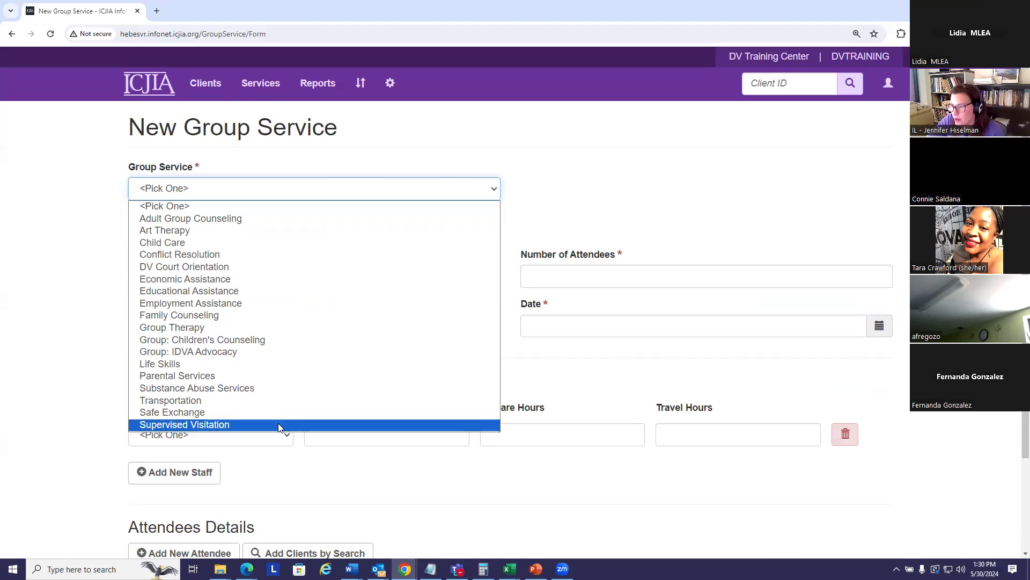
click(222, 220)
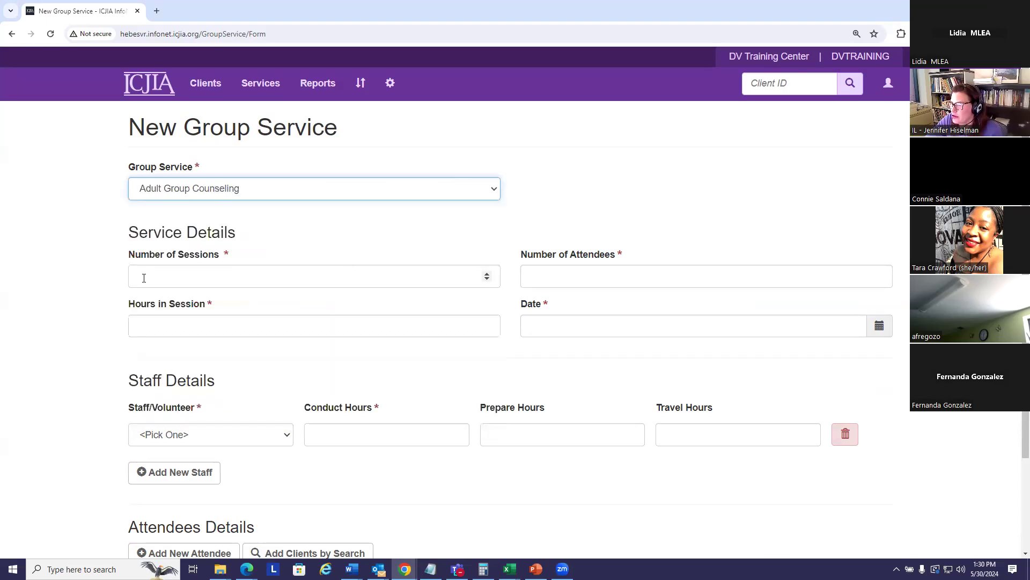
Step: Fill in the service details with 1 session, 1.5 hours in session, 5 attendees and the date 05/30/2024
click(163, 277)
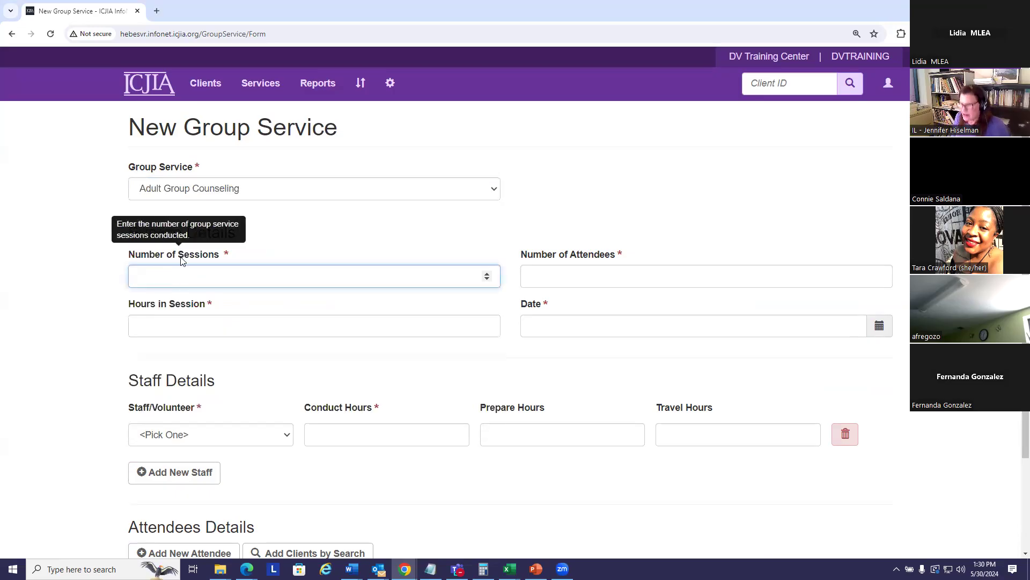
text(1)
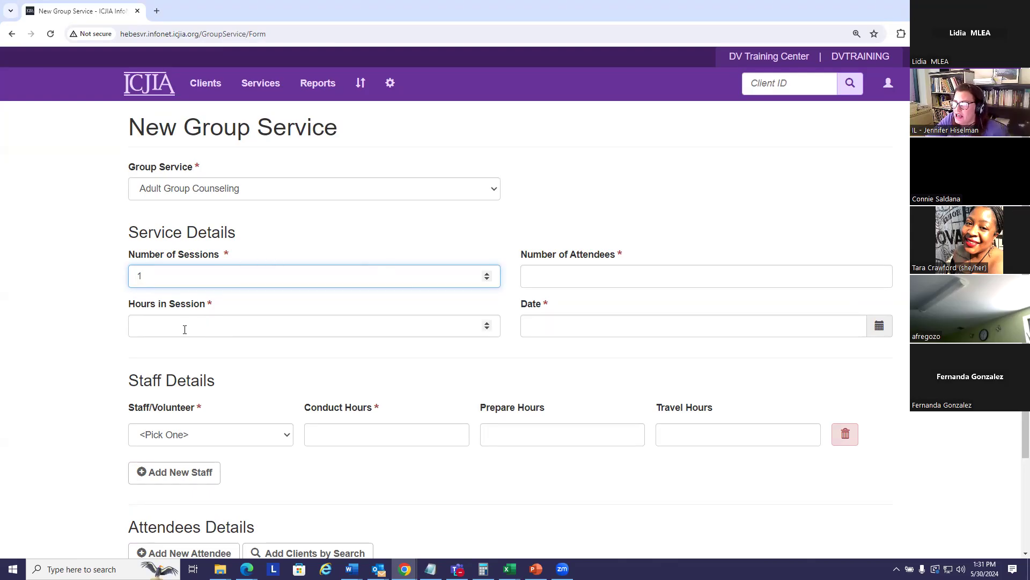
click(166, 328)
text(1.5)
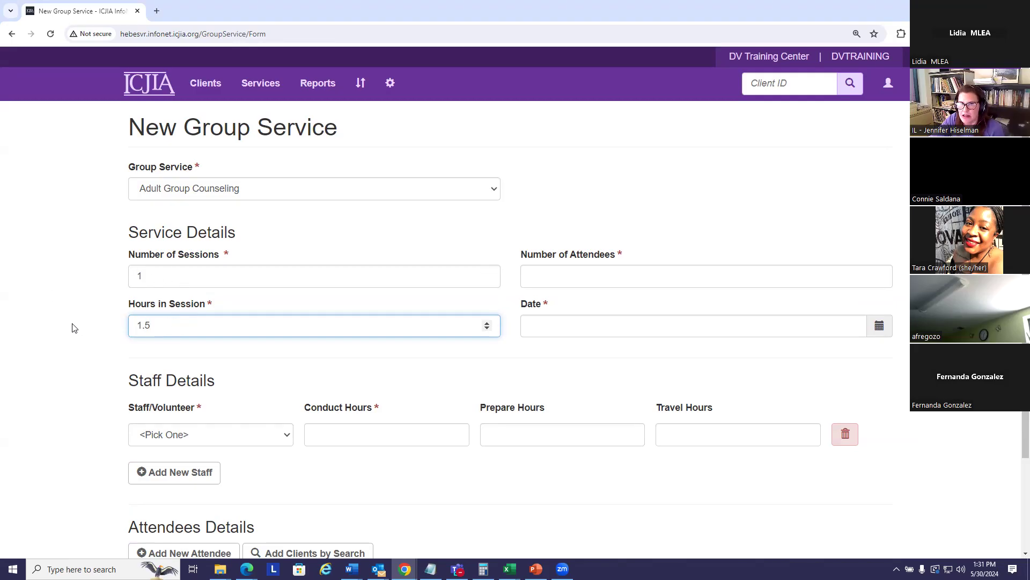
click(562, 277)
text(5)
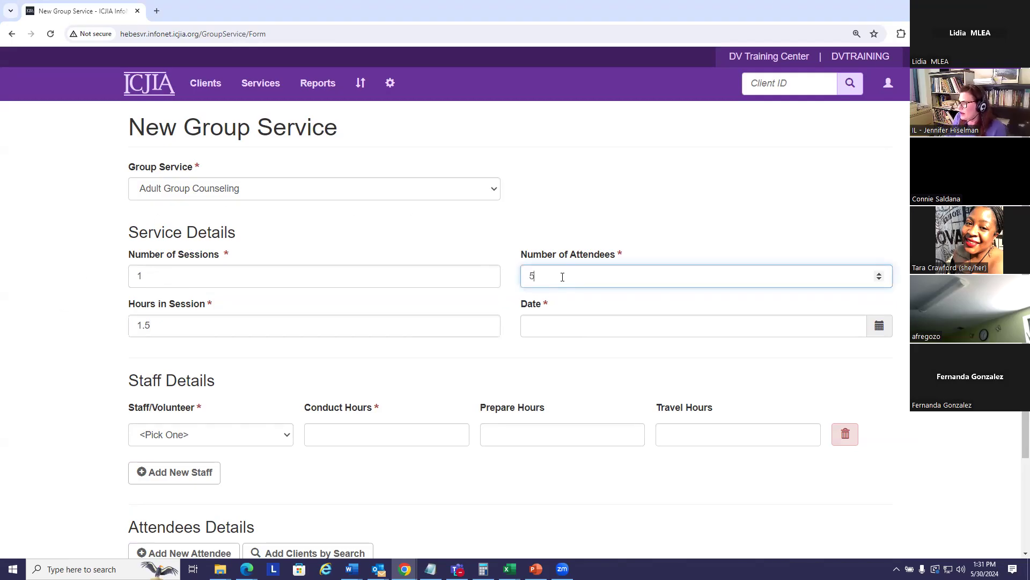
click(559, 335)
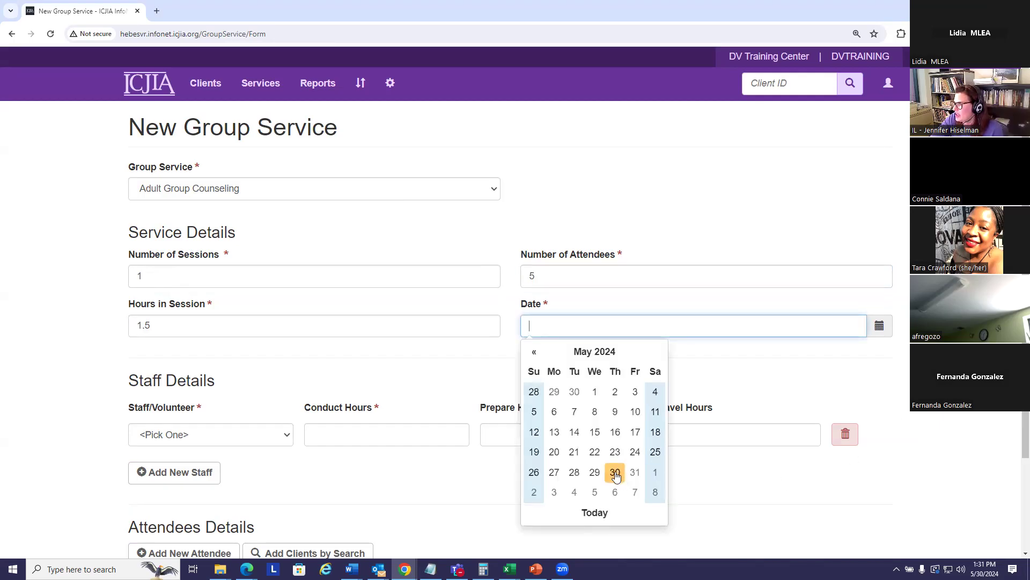
click(615, 472)
Step: Choose the staff member marked "at center" in the first staff row, with 1.5 conduct, .5 prepare and 0 travel hours
scroll(681, 354, down, 1)
scroll(502, 311, down, 1)
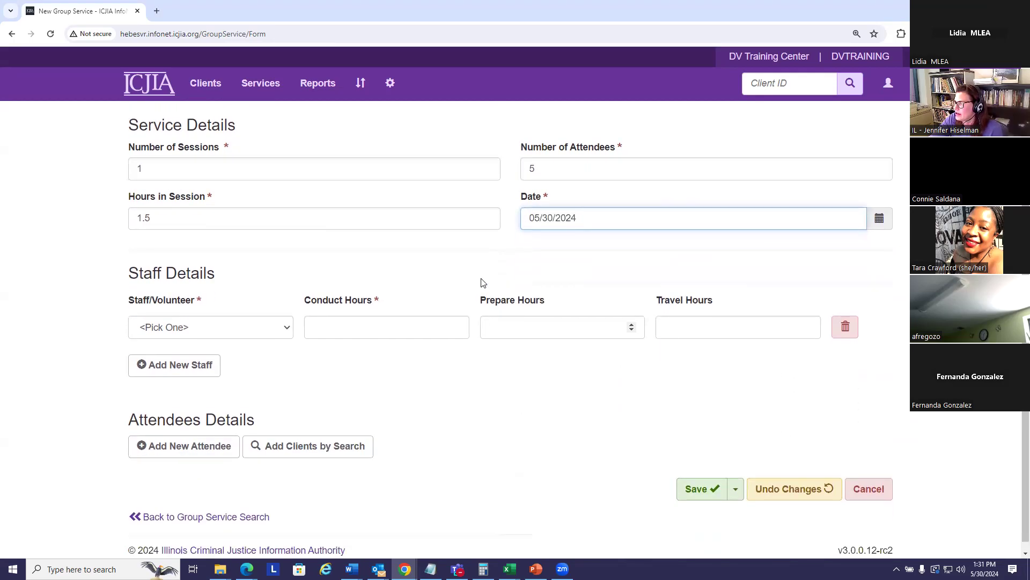
scroll(501, 276, up, 2)
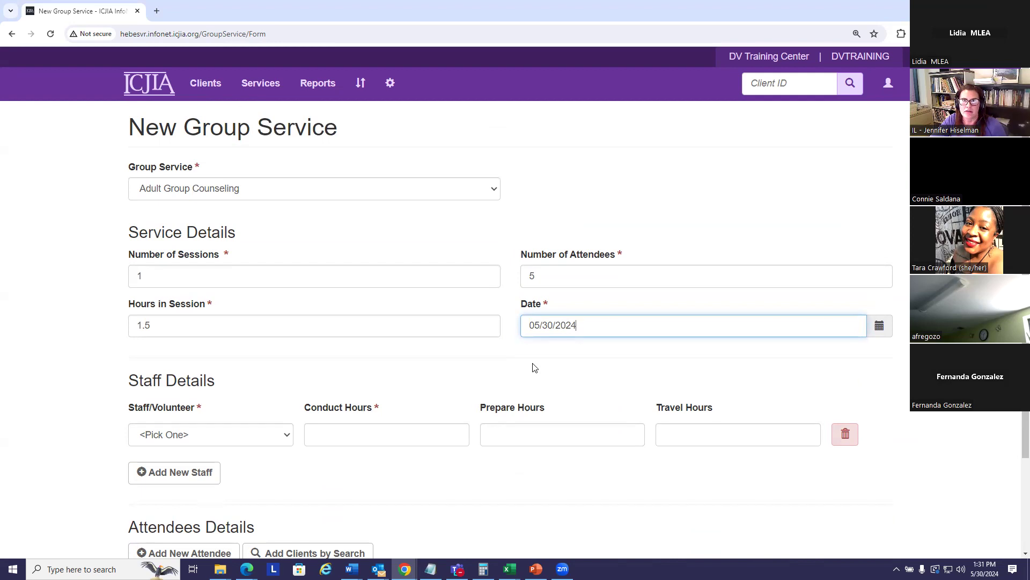
scroll(519, 363, down, 1)
mouse_move(519, 349)
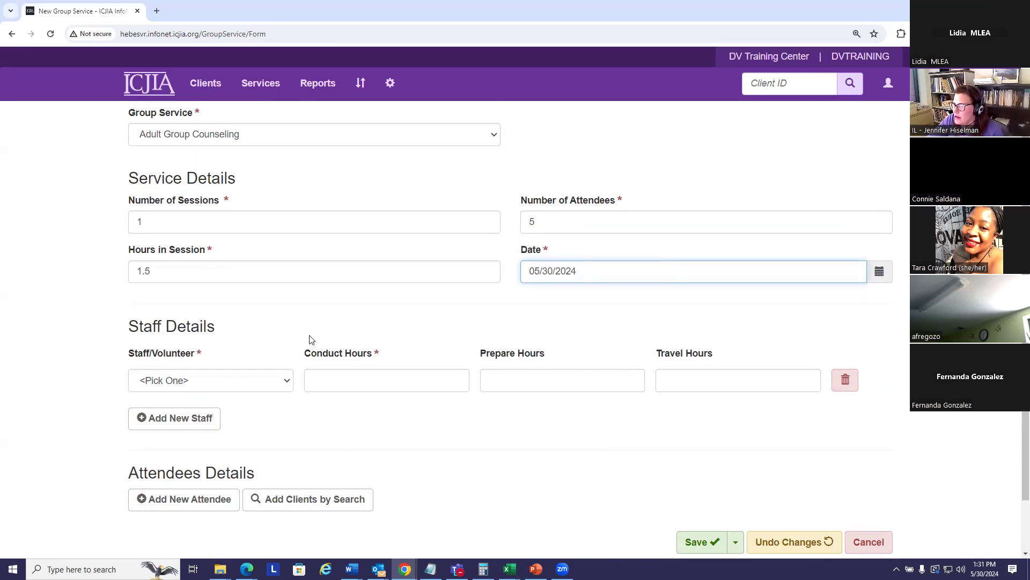
scroll(310, 339, down, 1)
click(286, 318)
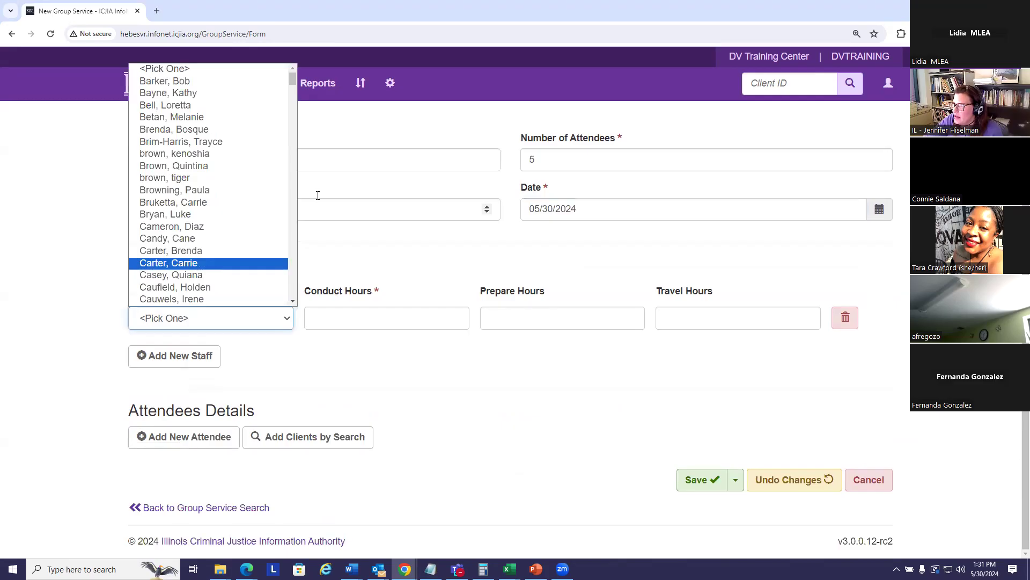
drag(292, 80, 293, 137)
click(214, 236)
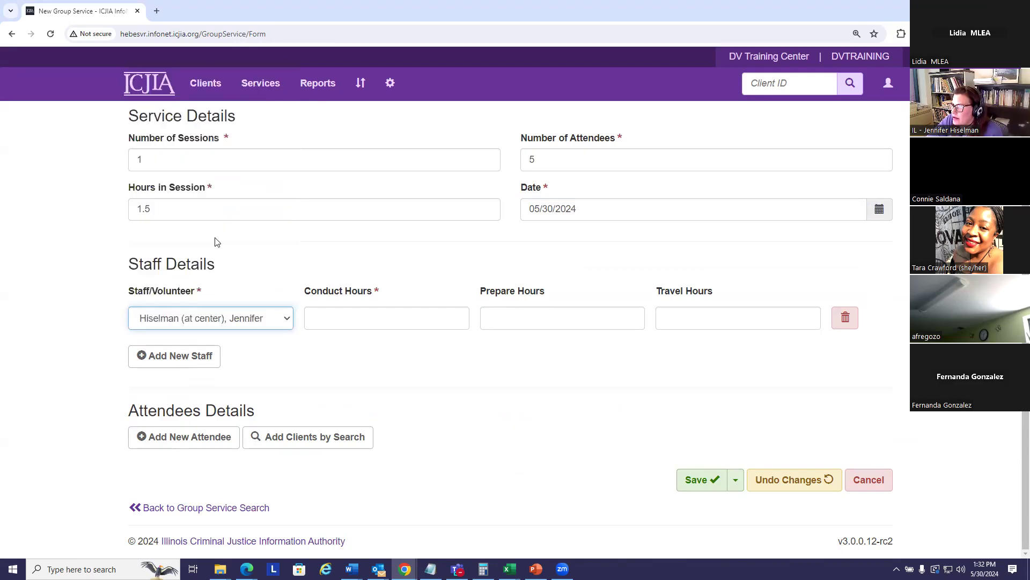
click(338, 318)
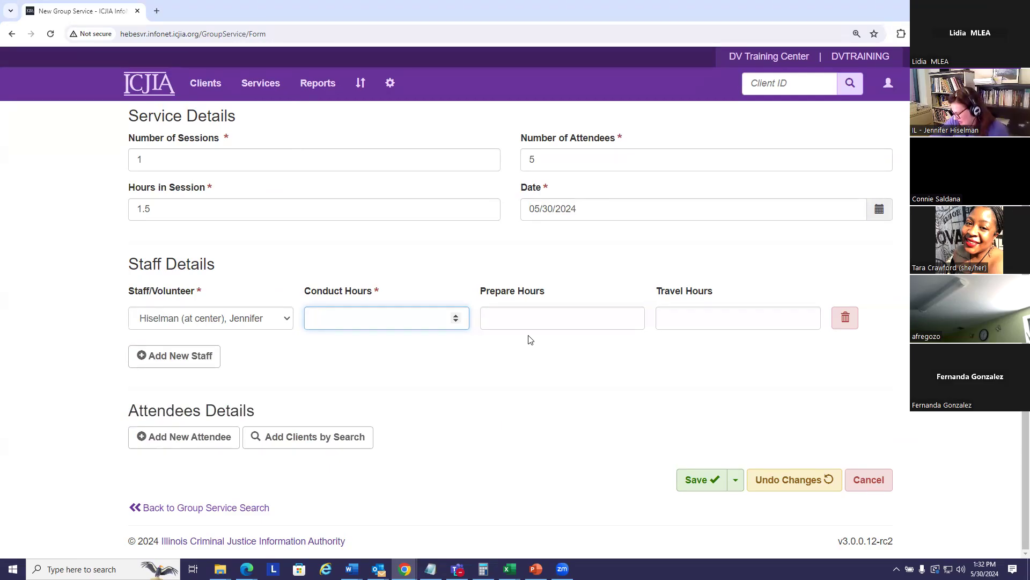
text(1.5)
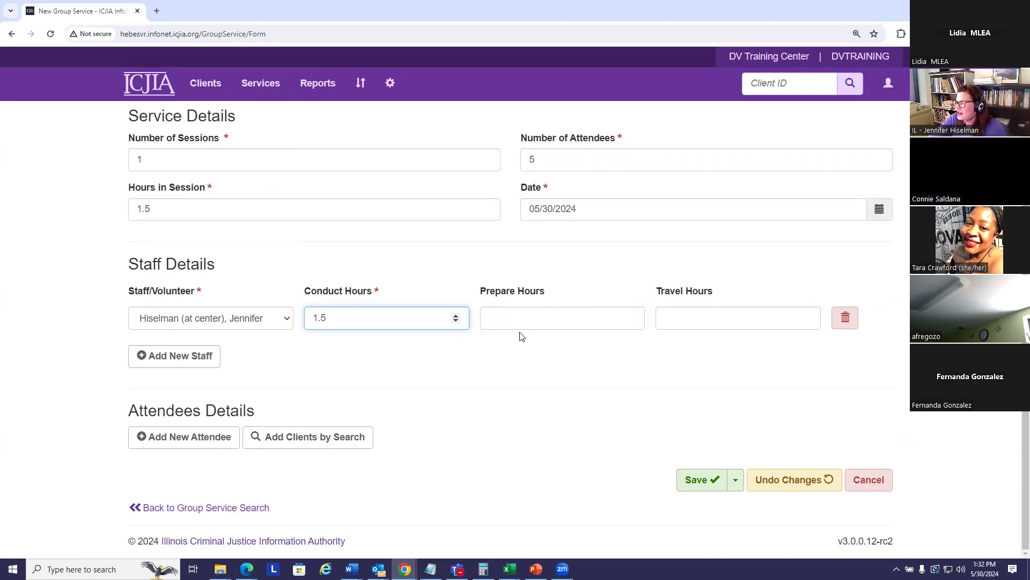
click(513, 318)
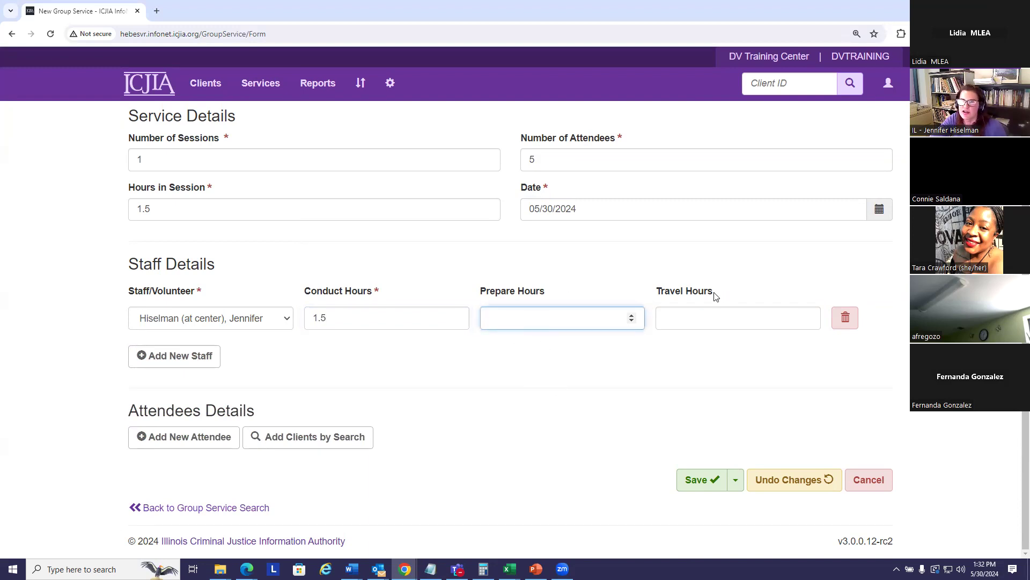
mouse_move(691, 291)
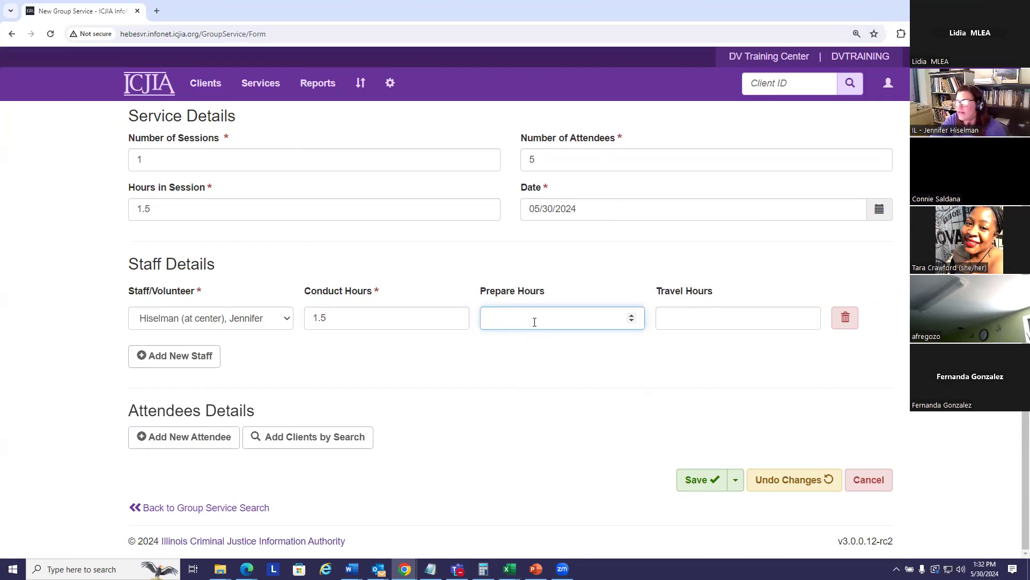
text(.5)
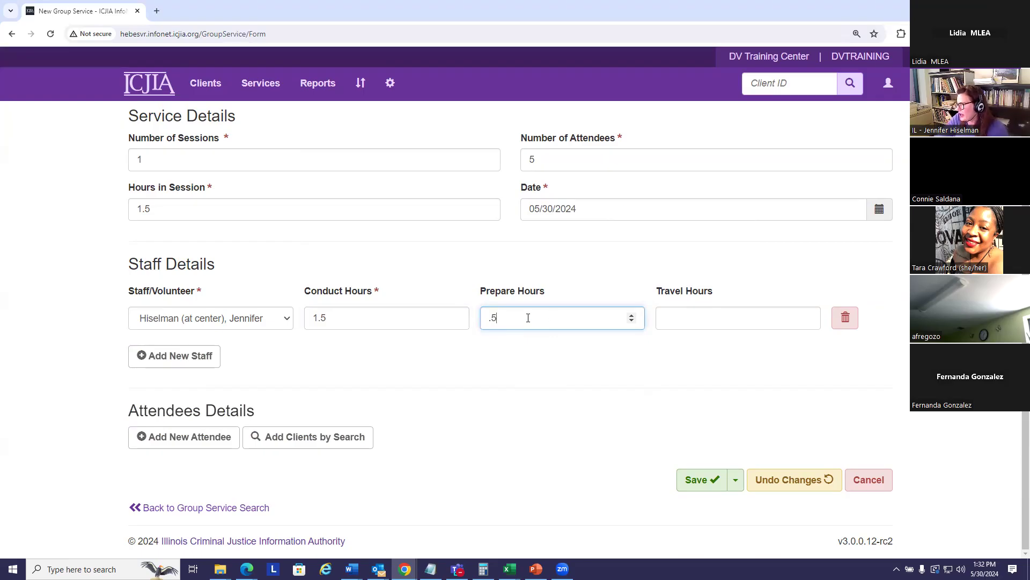
click(726, 321)
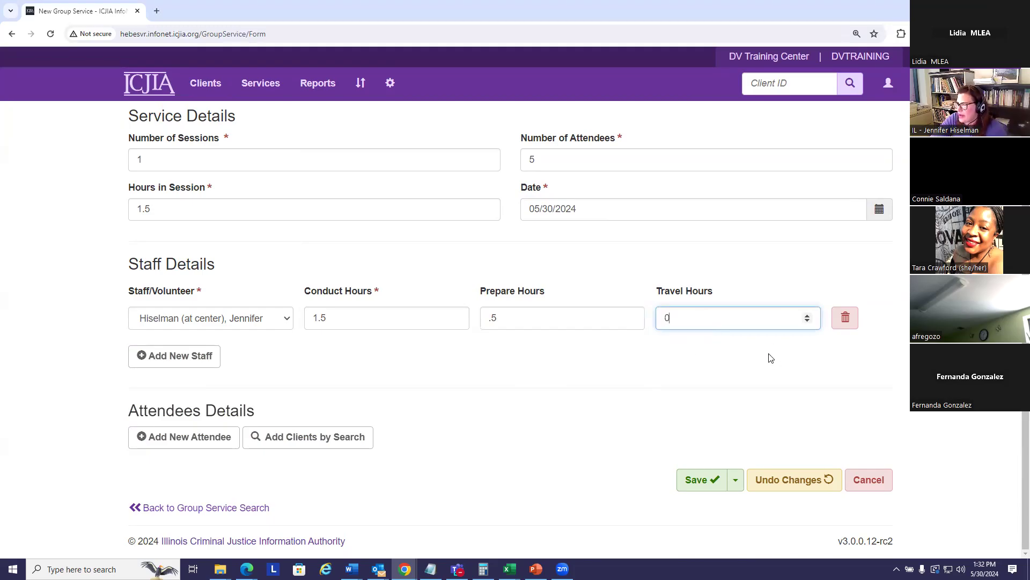
Step: Add a second staff member to the group service with 1.25 conduct hours, .25 prepare hours and .25 travel hours
click(171, 356)
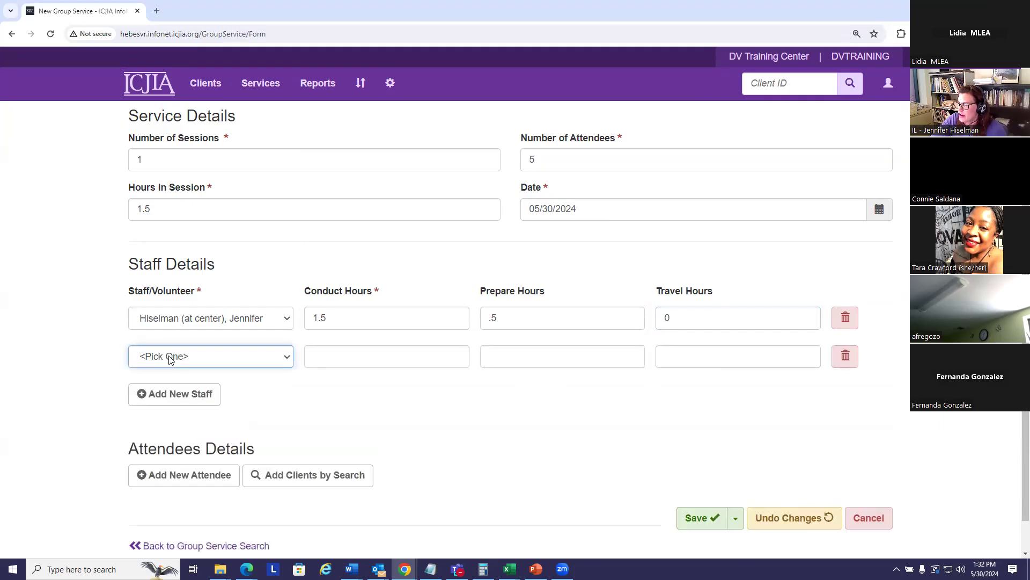
click(283, 364)
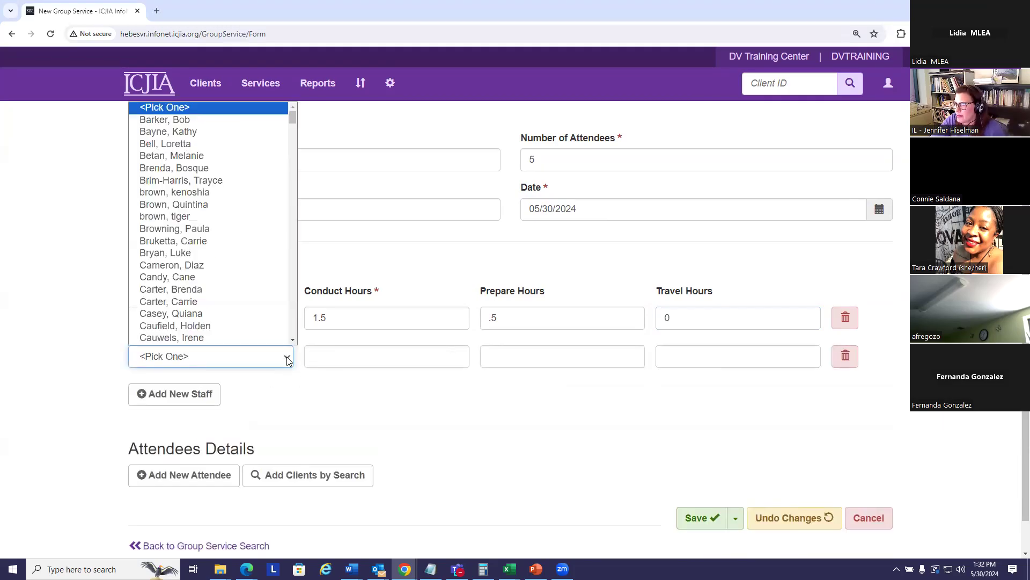
click(199, 305)
click(329, 355)
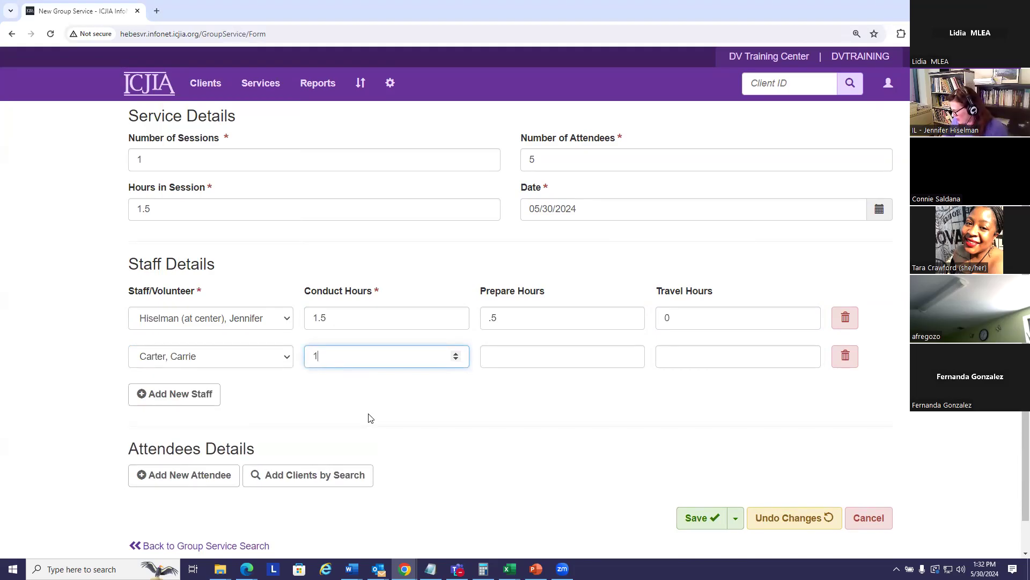
text(25)
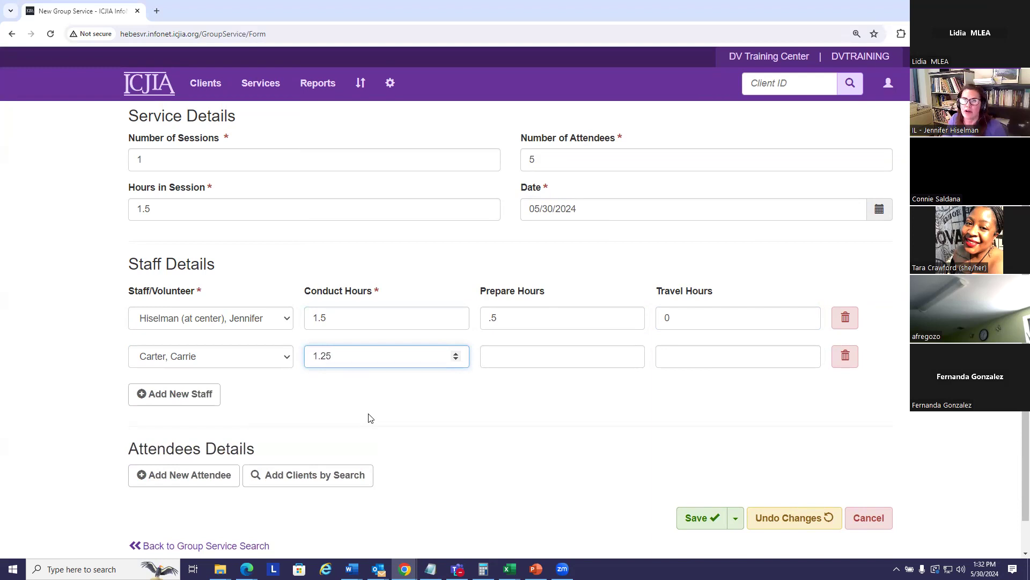
click(442, 392)
click(515, 355)
text(.25)
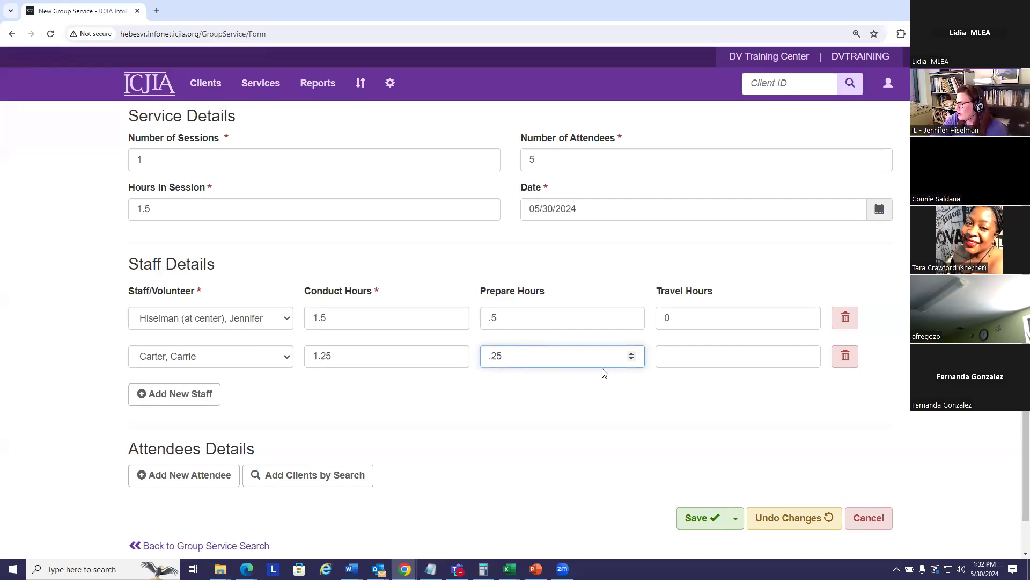
click(709, 356)
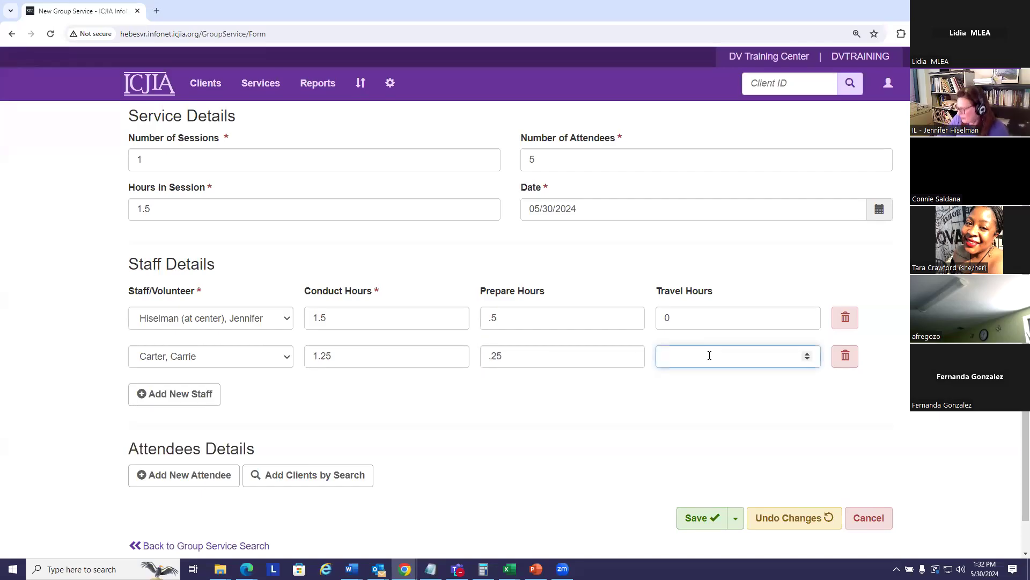
text(.25)
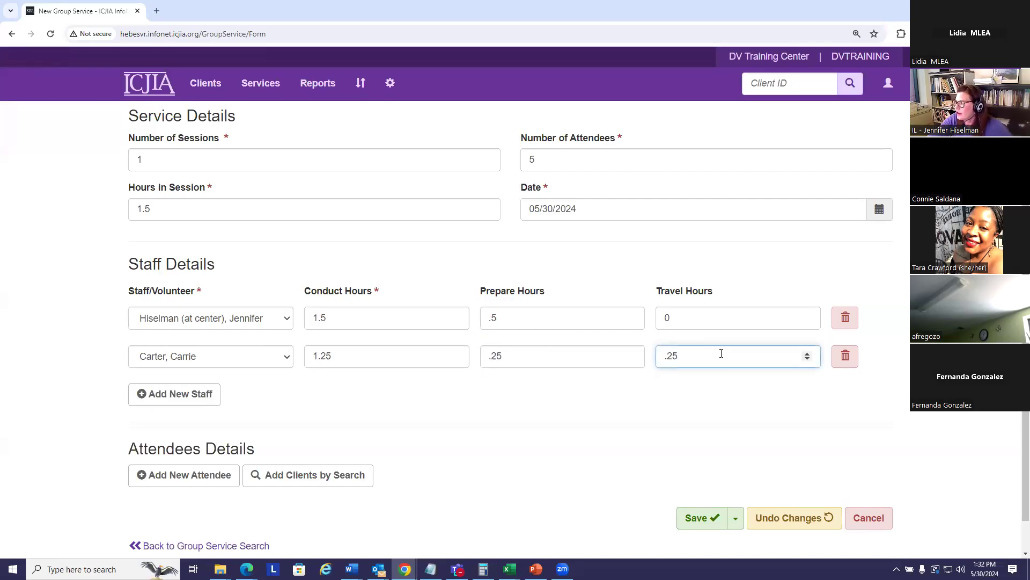
click(618, 364)
mouse_move(1025, 362)
mouse_down()
mouse_move(1026, 278)
mouse_move(1025, 355)
mouse_up()
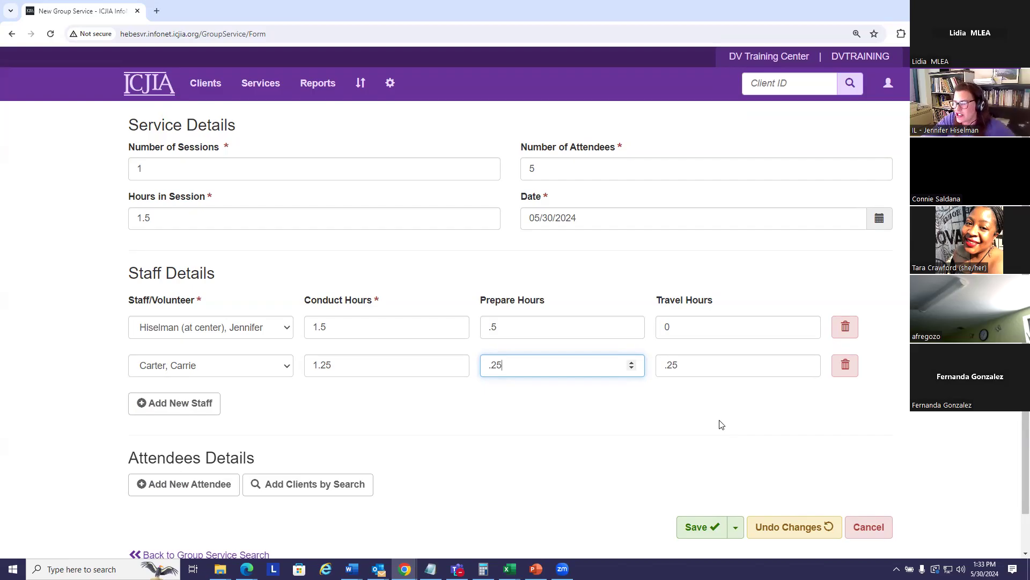
scroll(515, 461, down, 1)
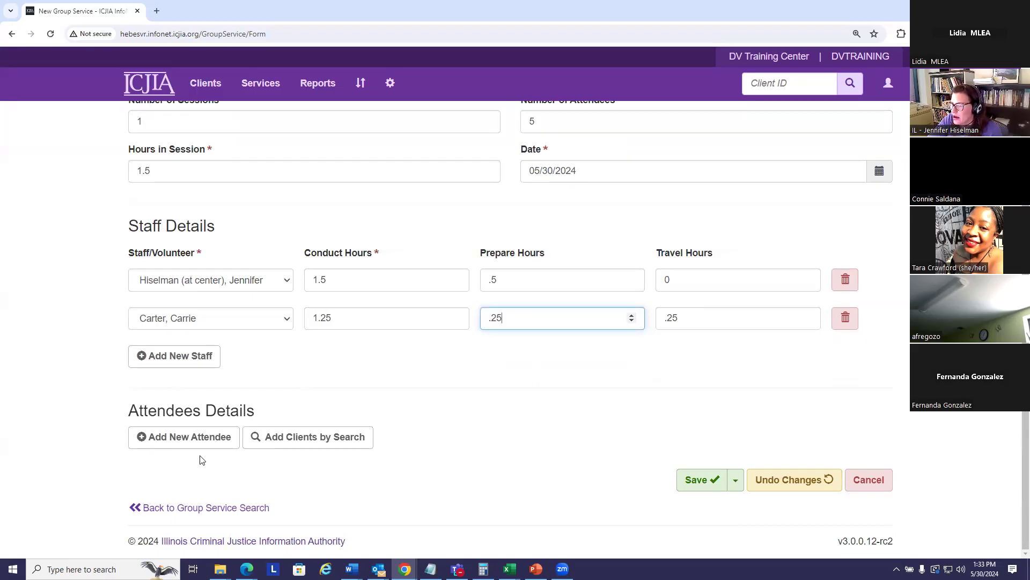
Step: Add an attendee using the first suggested client ID for the prefix ICJIADV, with the open 5/1/2024 case
click(172, 438)
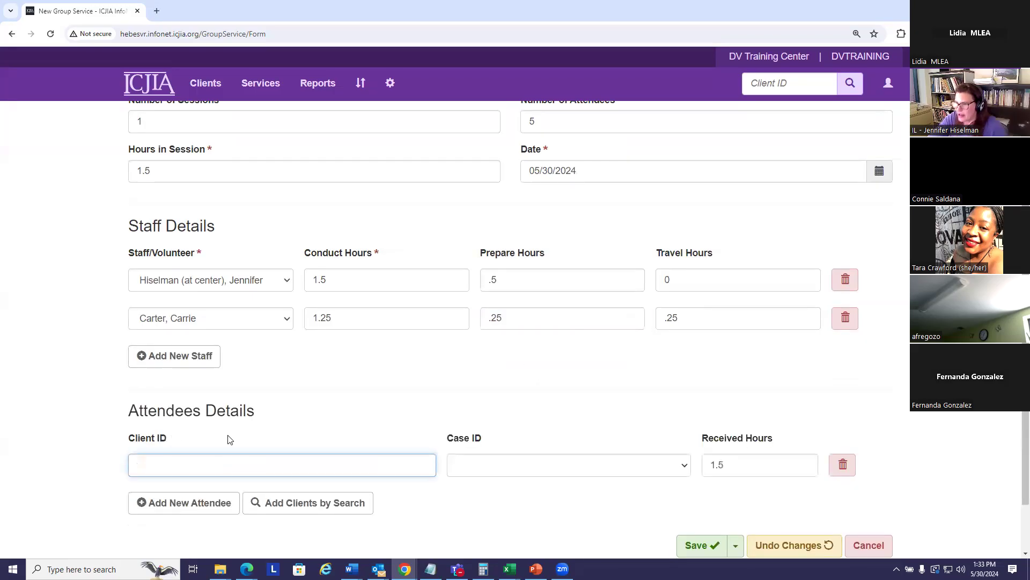
text(I)
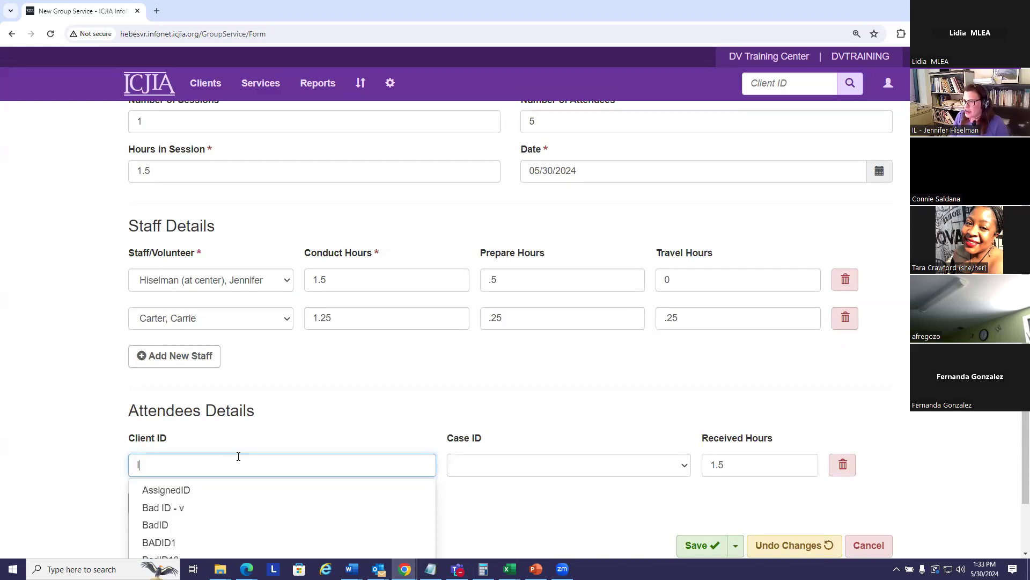
text(CJIA)
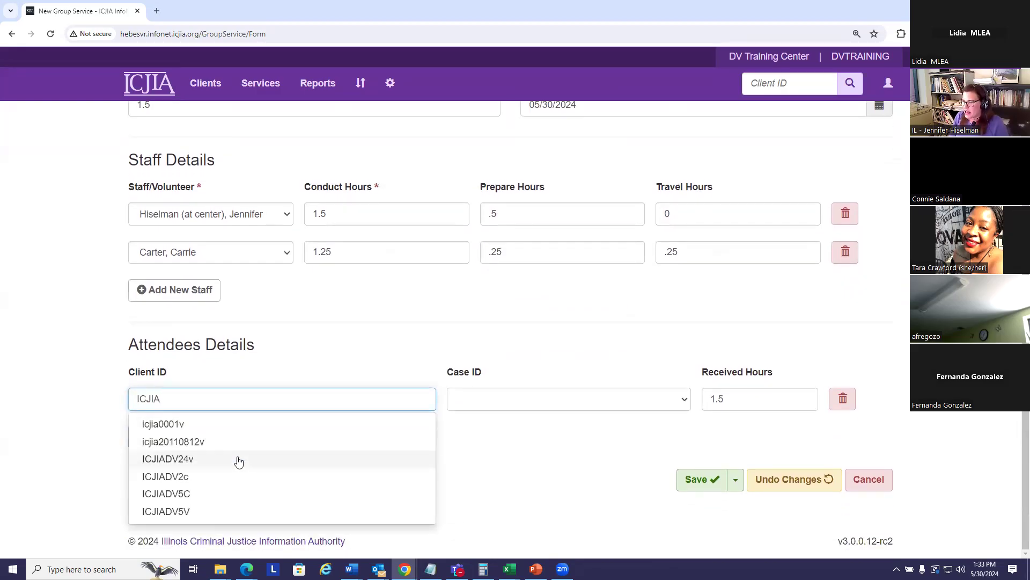
text(DV)
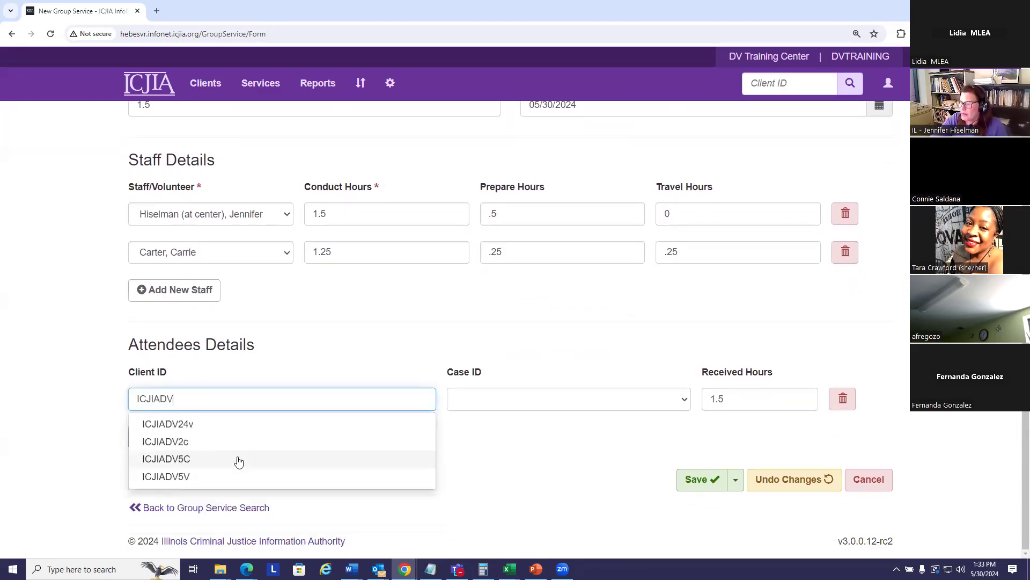
click(214, 424)
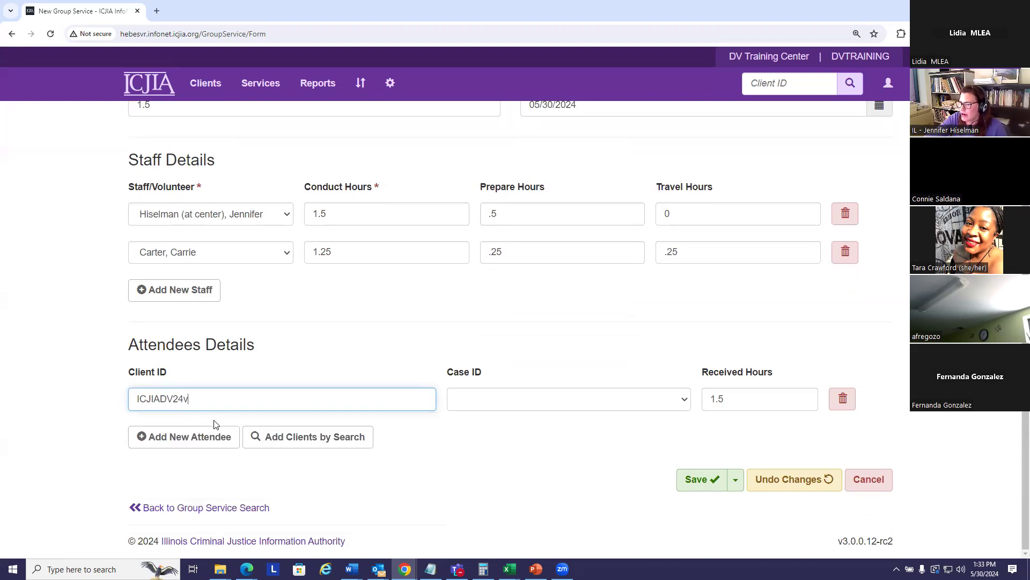
click(564, 401)
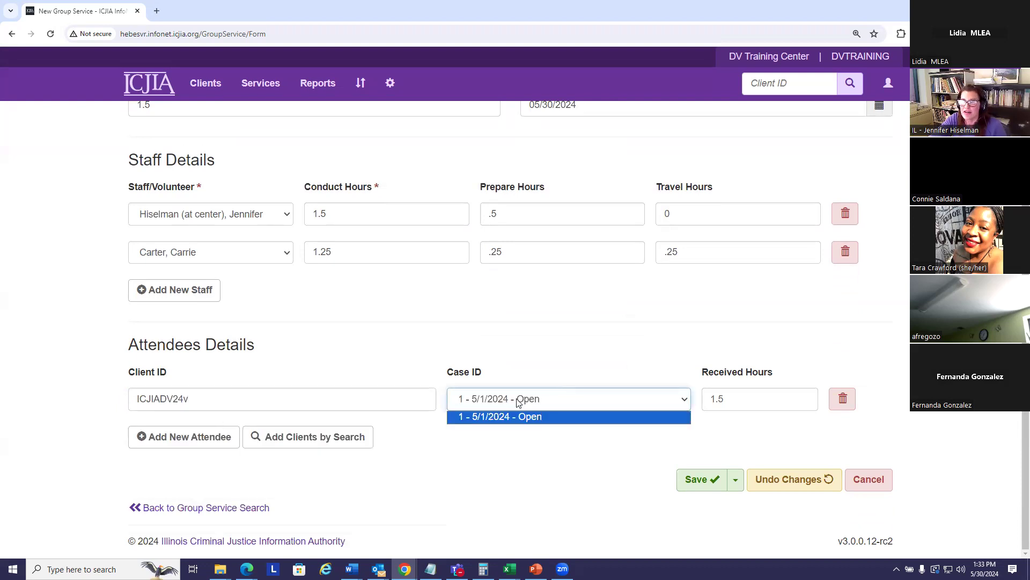
click(515, 418)
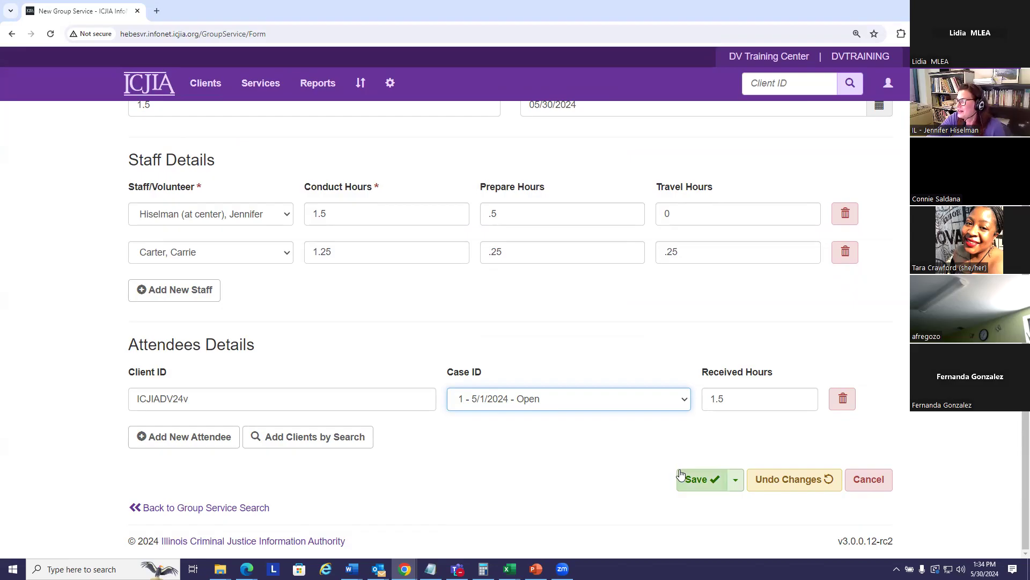
click(504, 437)
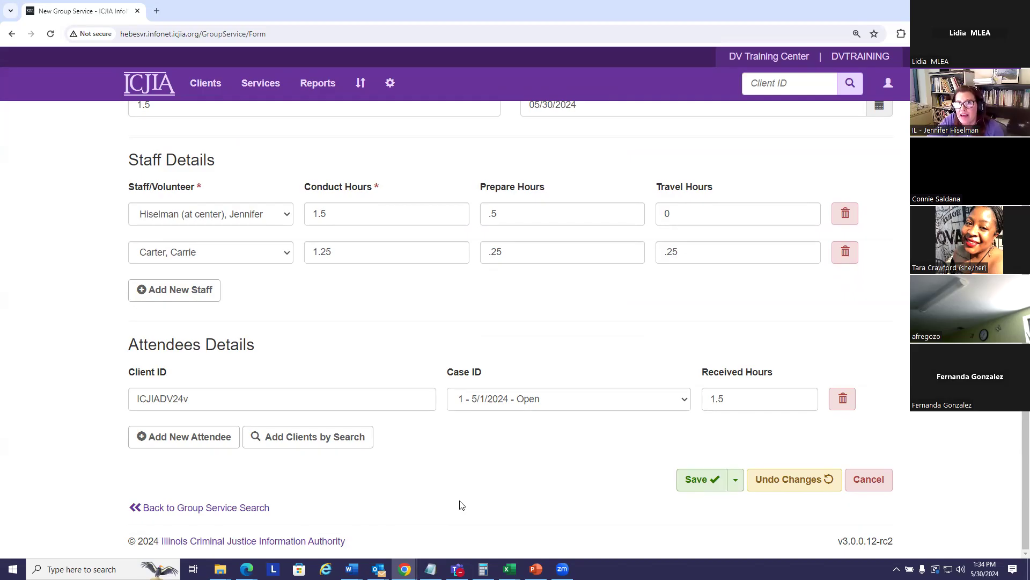
Step: Search for clients by recent group service and add the first DV test client and the OPAAAFS test client as attendees
click(404, 566)
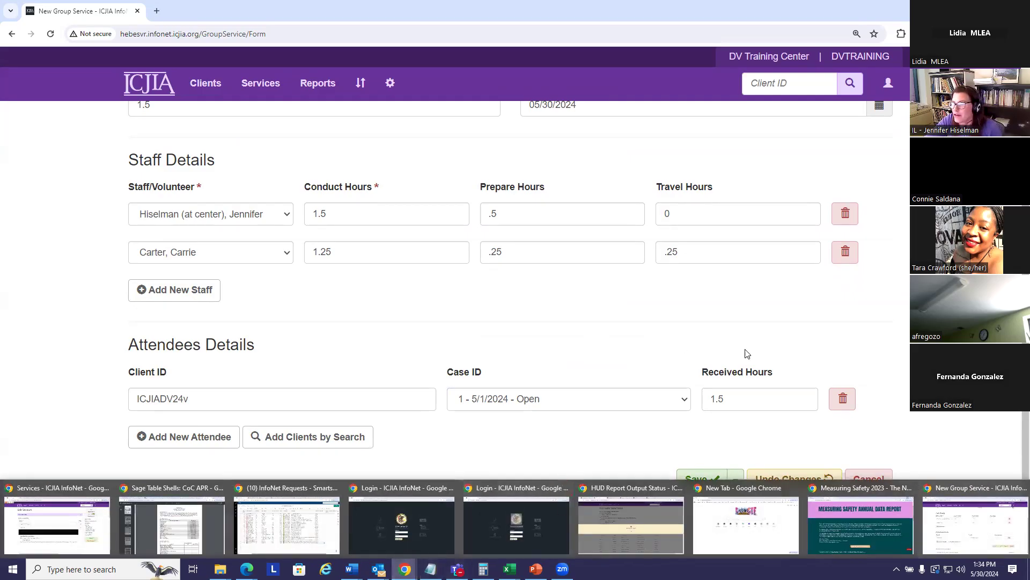
click(298, 438)
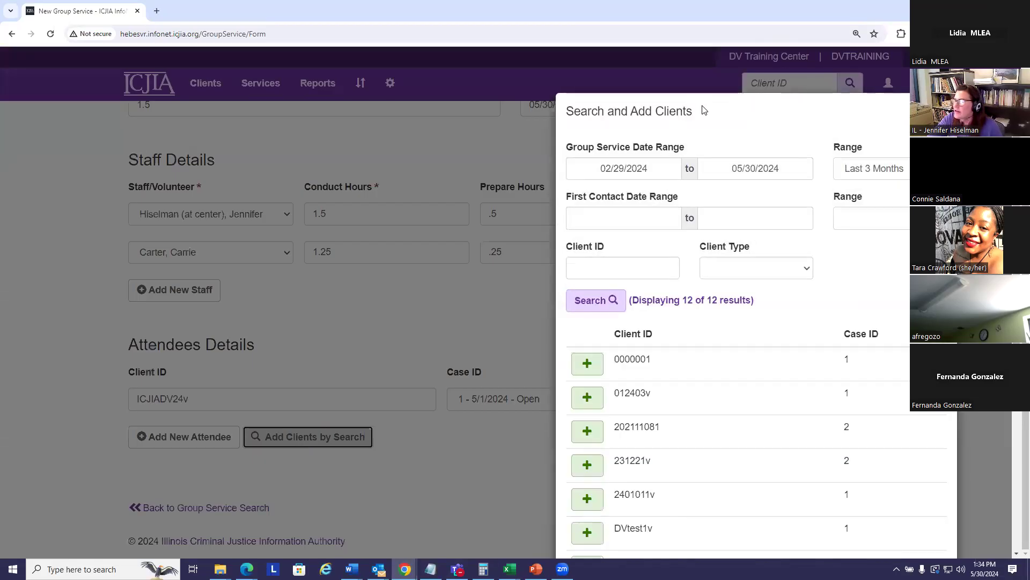
drag(705, 110, 621, 94)
click(622, 94)
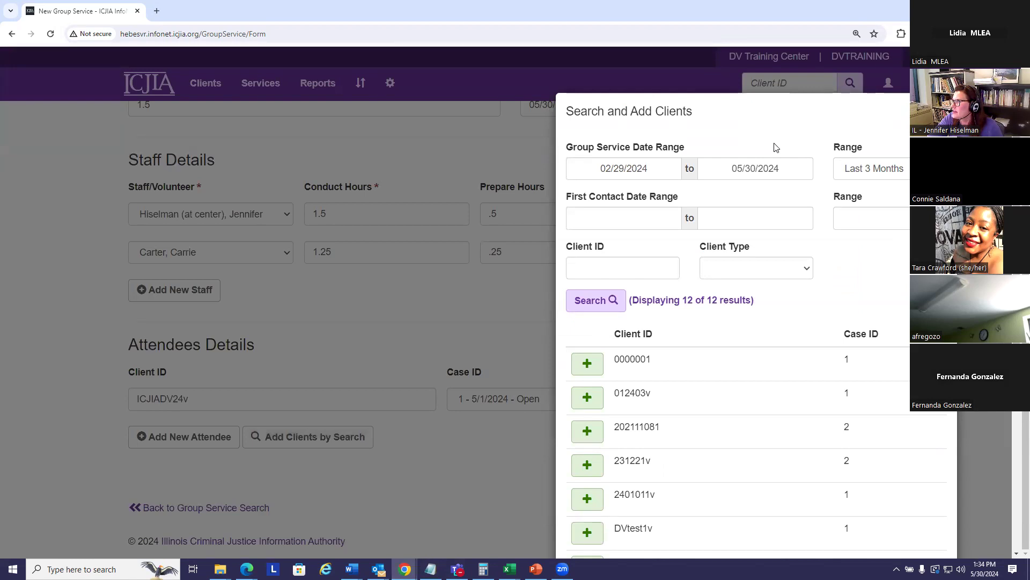
scroll(722, 351, down, 1)
scroll(723, 351, down, 4)
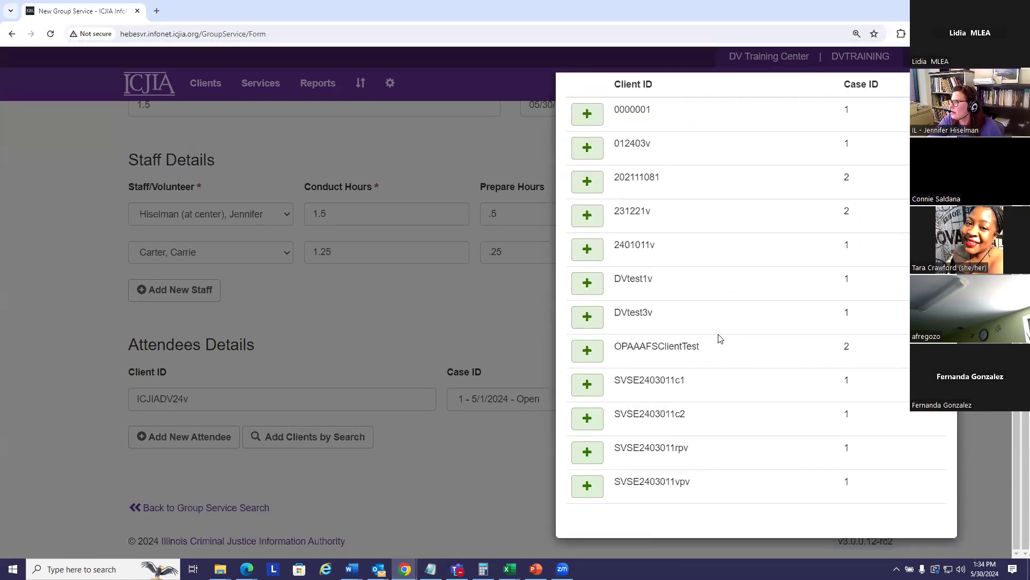
scroll(749, 336, up, 5)
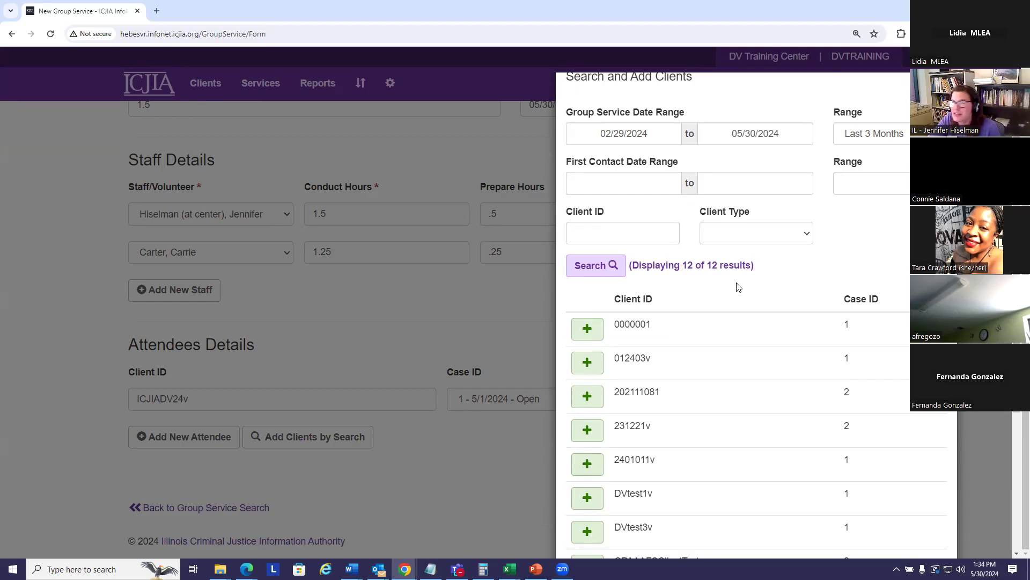
scroll(700, 324, down, 2)
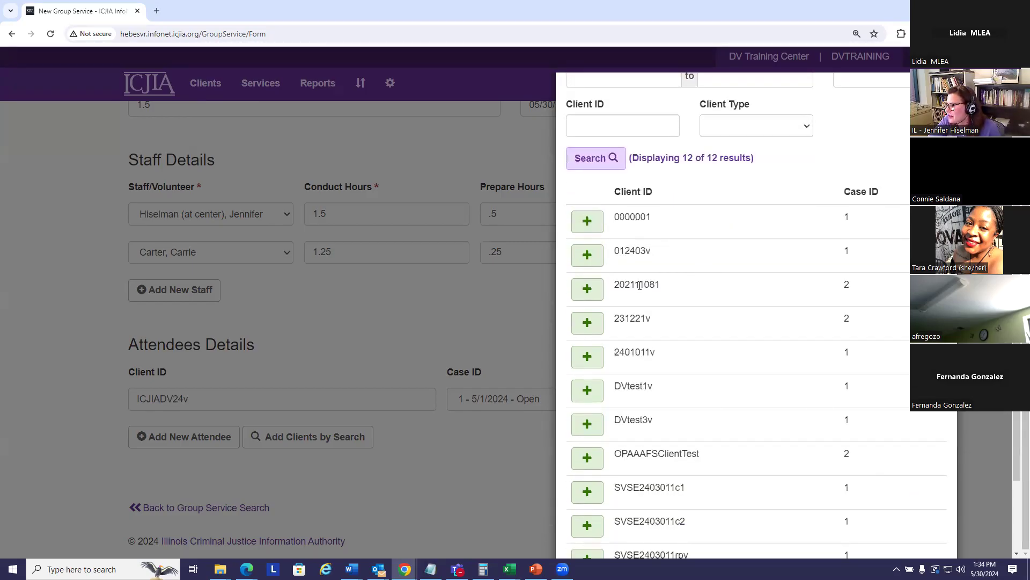
scroll(651, 333, down, 2)
click(587, 281)
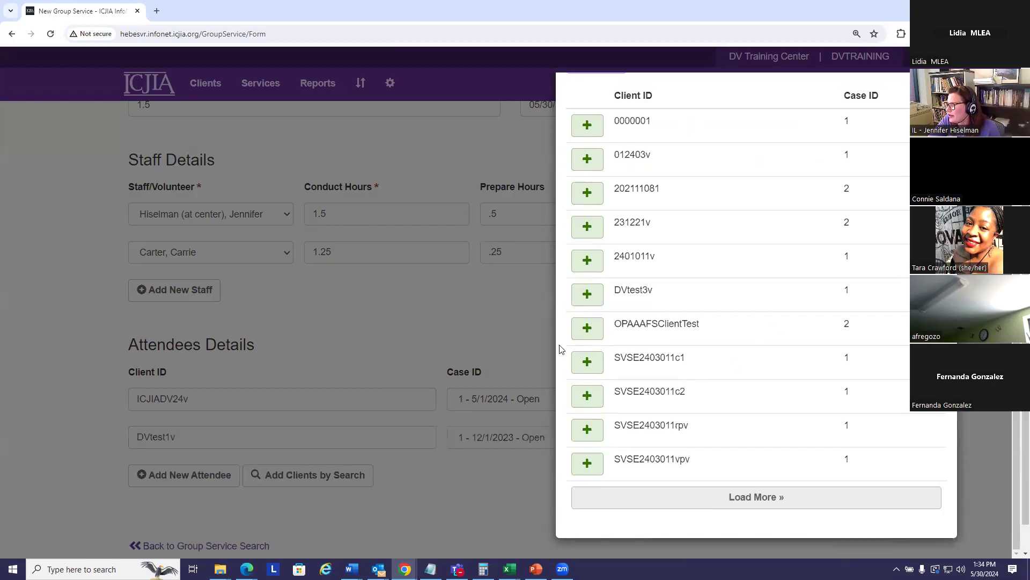
click(581, 329)
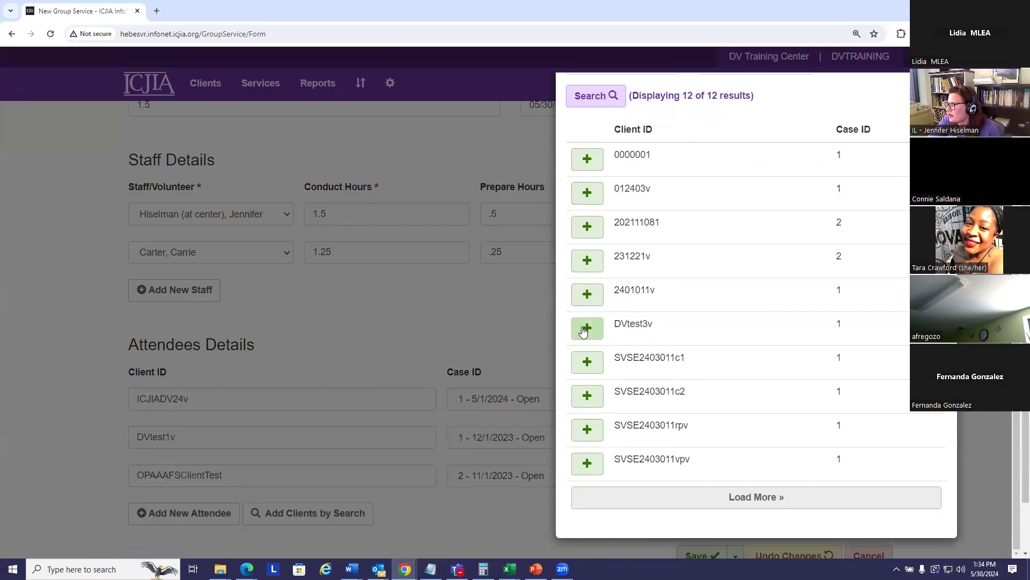
Step: Clear the start and end dates of the group service date range in the client search
scroll(735, 305, up, 4)
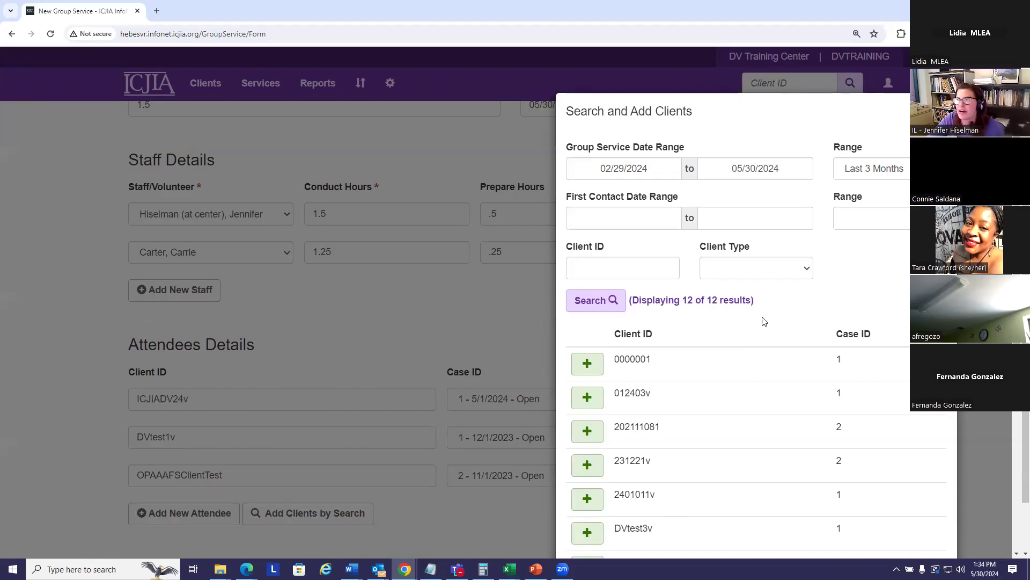
click(599, 168)
drag(599, 168, 651, 169)
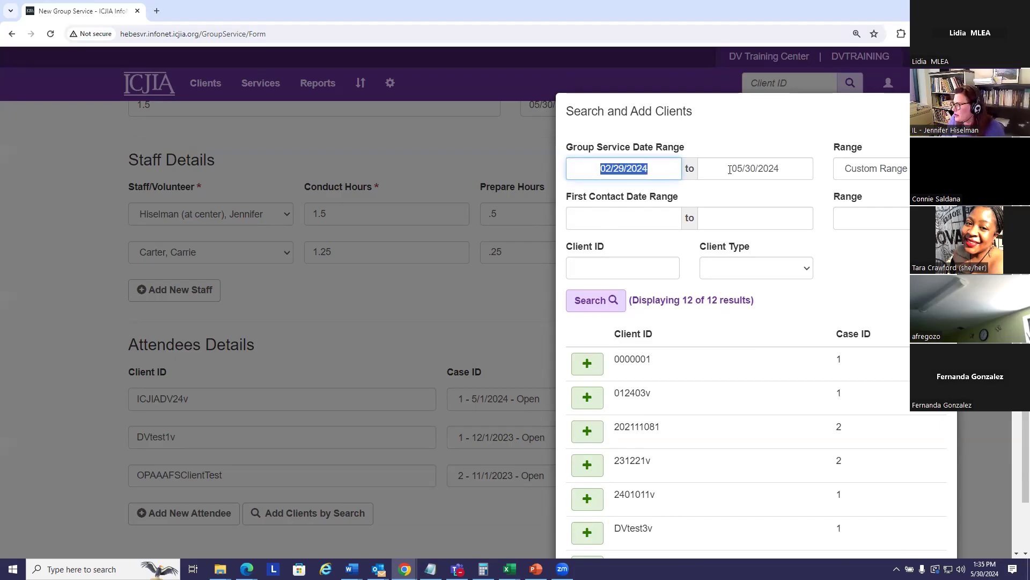
key(BackSpace)
drag(569, 147, 721, 152)
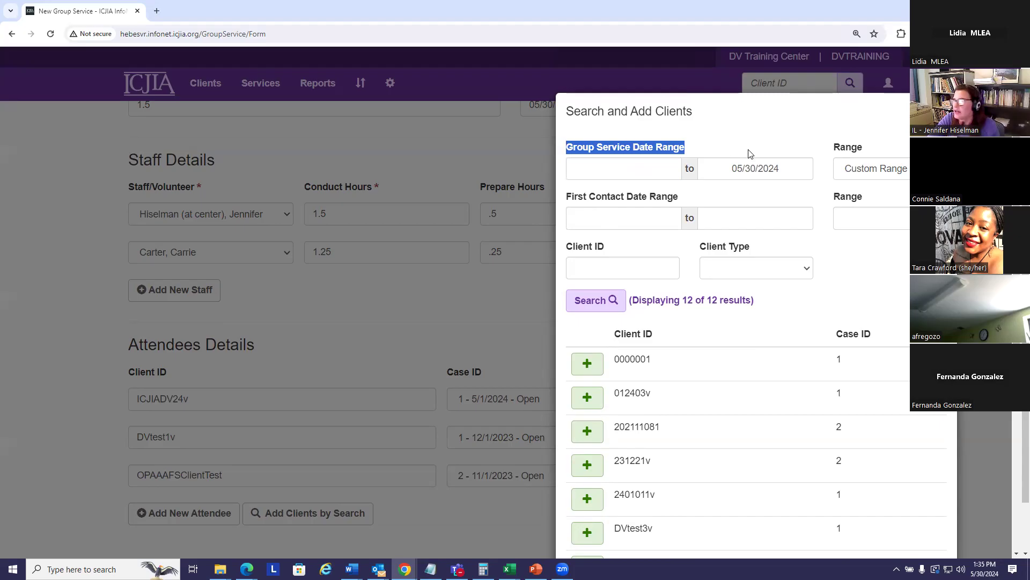
click(716, 168)
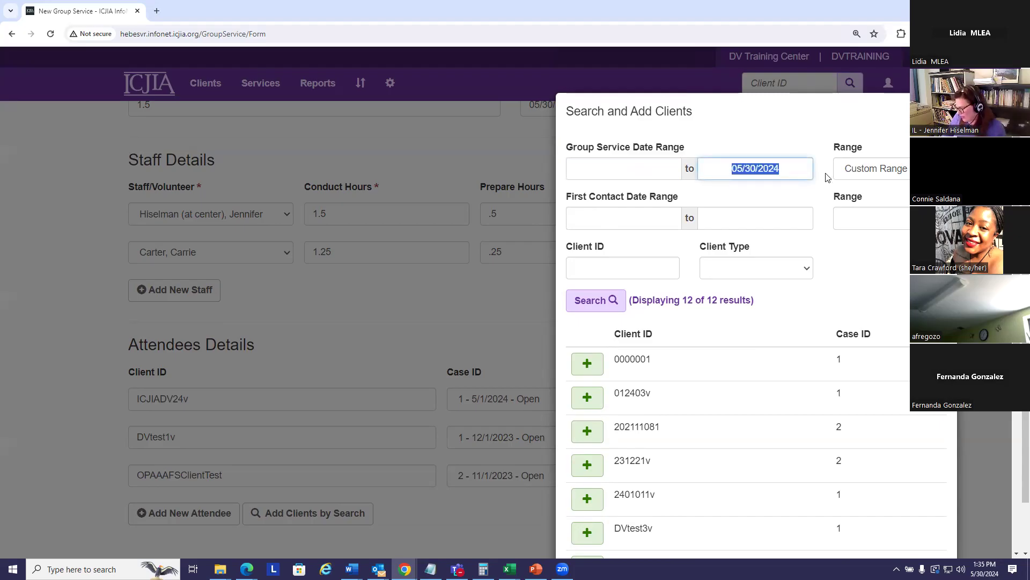
key(BackSpace)
Step: Search for clients with a first contact date range from 05/01/2024 to 05/30/2024
click(613, 215)
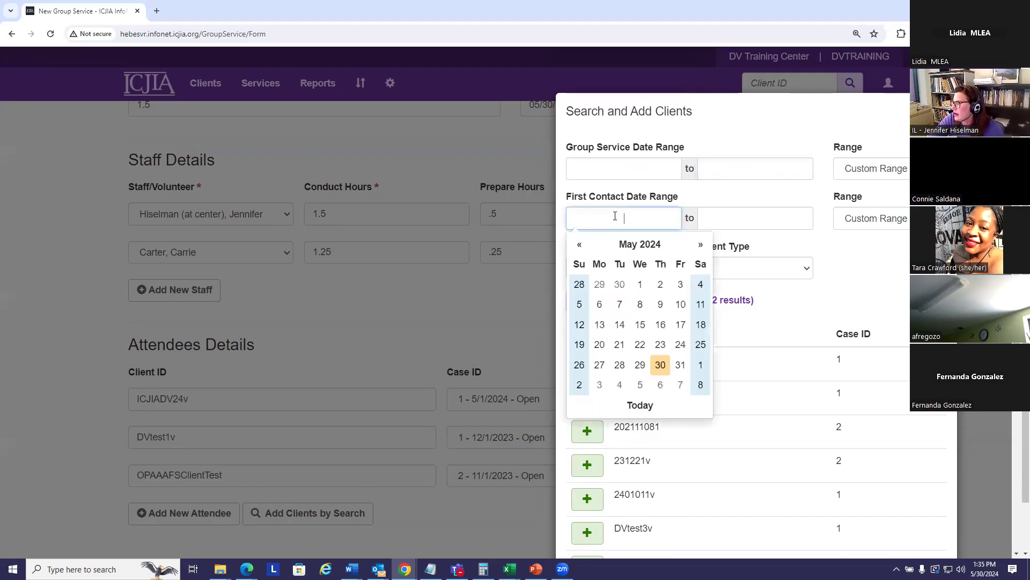
click(647, 263)
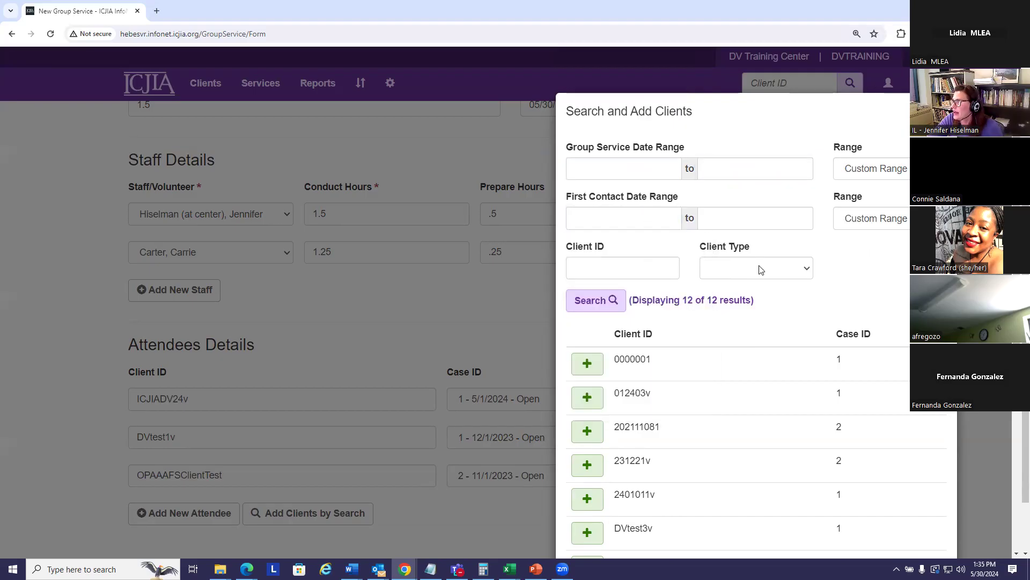
click(579, 217)
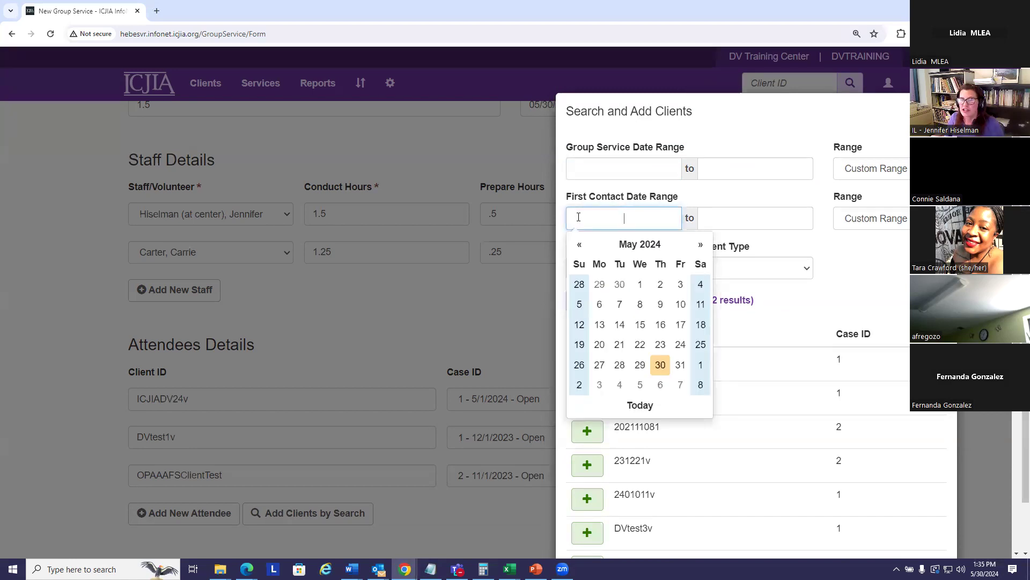
text(5/01/)
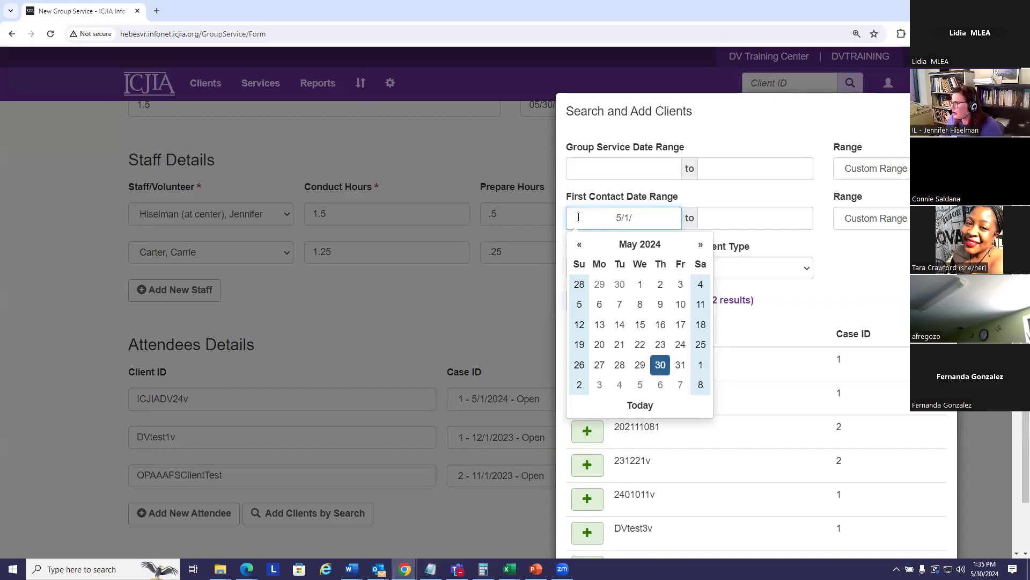
text(2024)
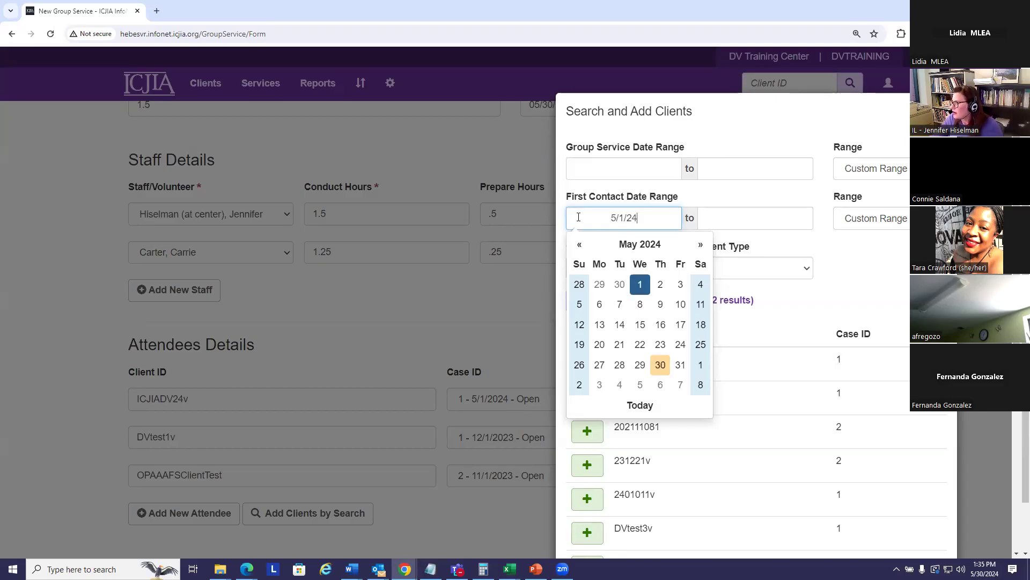
click(737, 221)
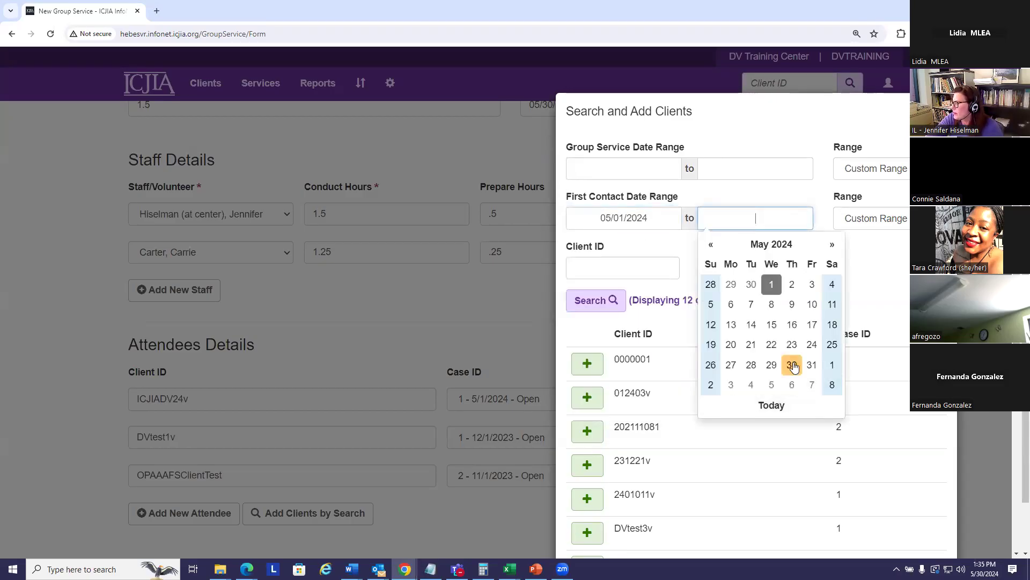
click(792, 365)
click(612, 302)
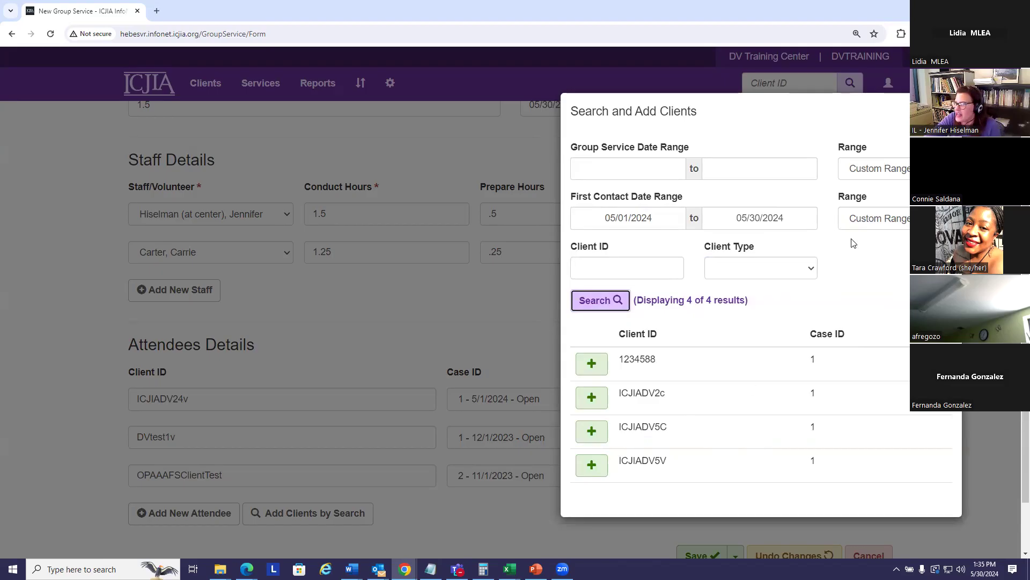
Step: Add the third client in the search results as an attendee and close the client search
click(591, 435)
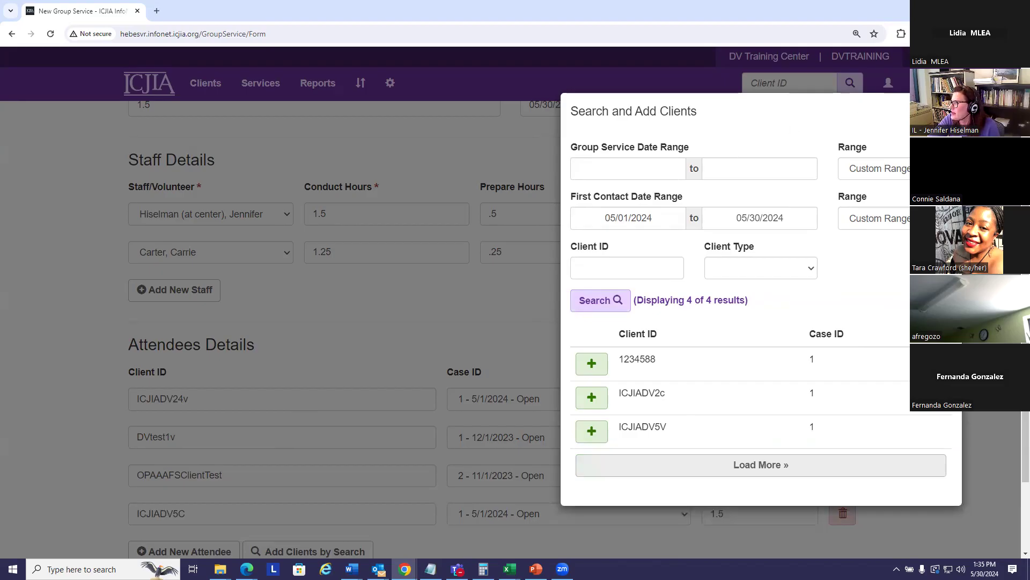
click(948, 111)
scroll(511, 330, down, 1)
scroll(511, 330, up, 2)
scroll(511, 330, down, 2)
scroll(511, 330, up, 1)
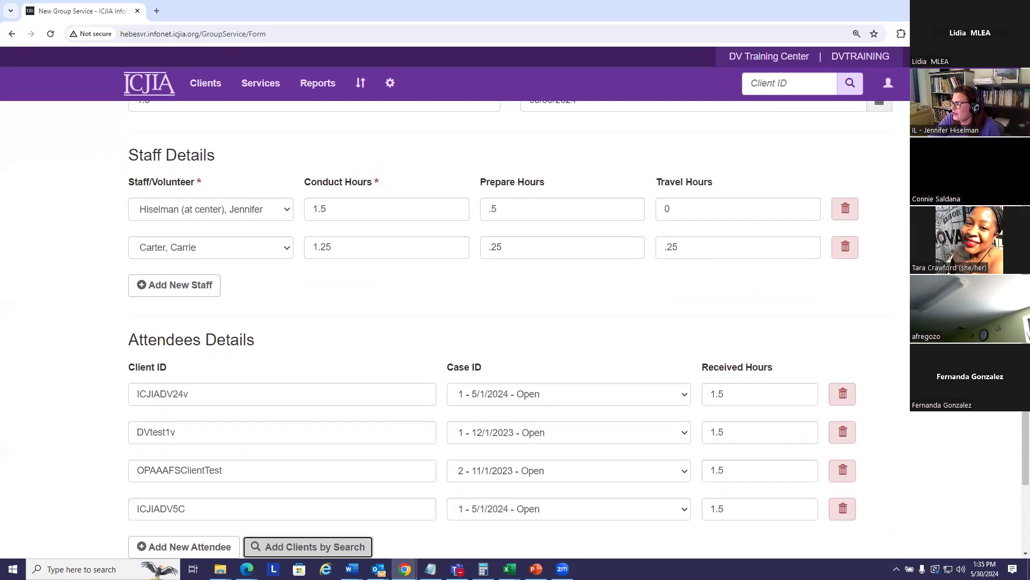
Step: Set the received hours of the third attendee, the OPAAAFS test client, to 1.25
scroll(511, 329, down, 2)
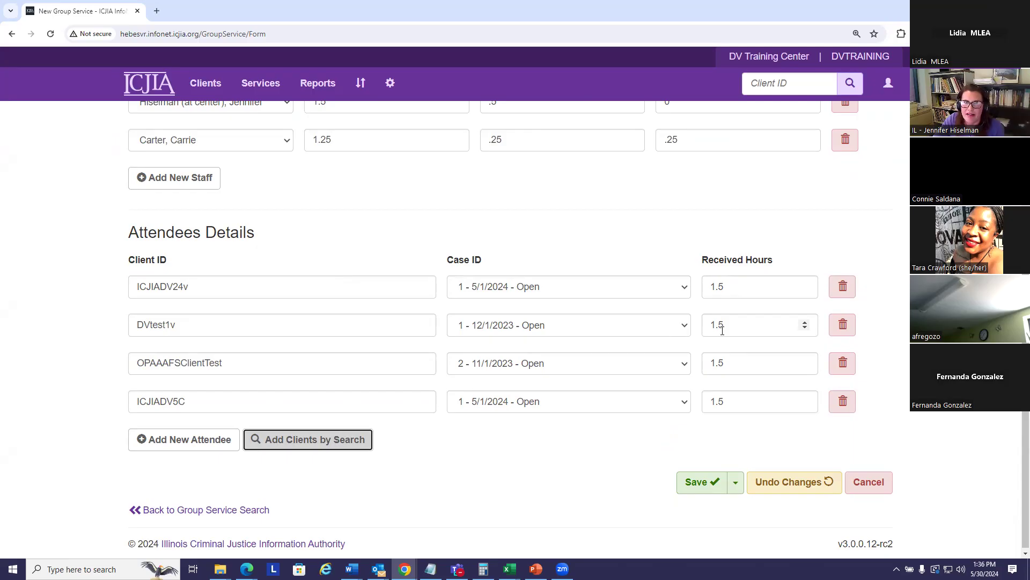
click(724, 361)
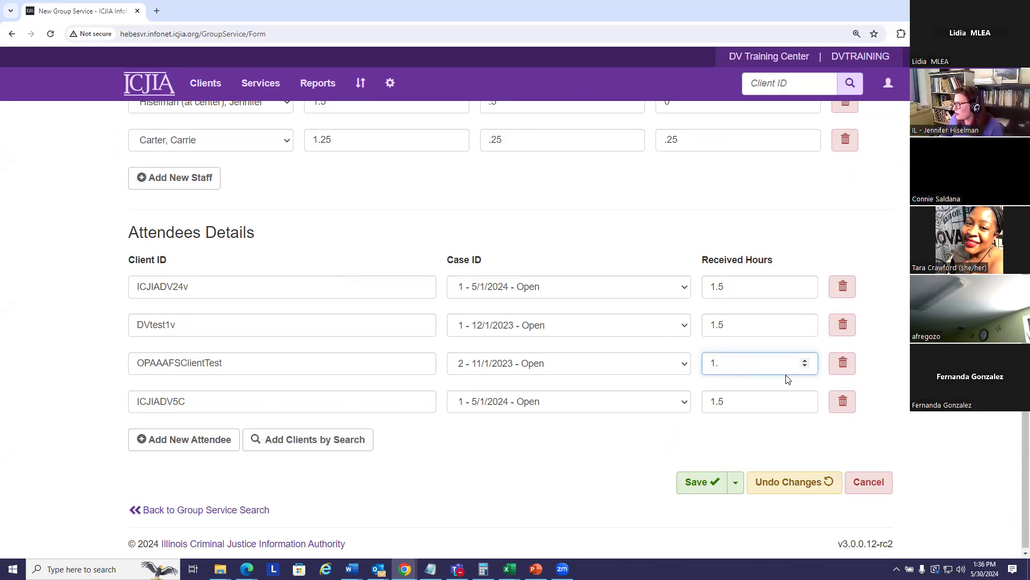
text(25)
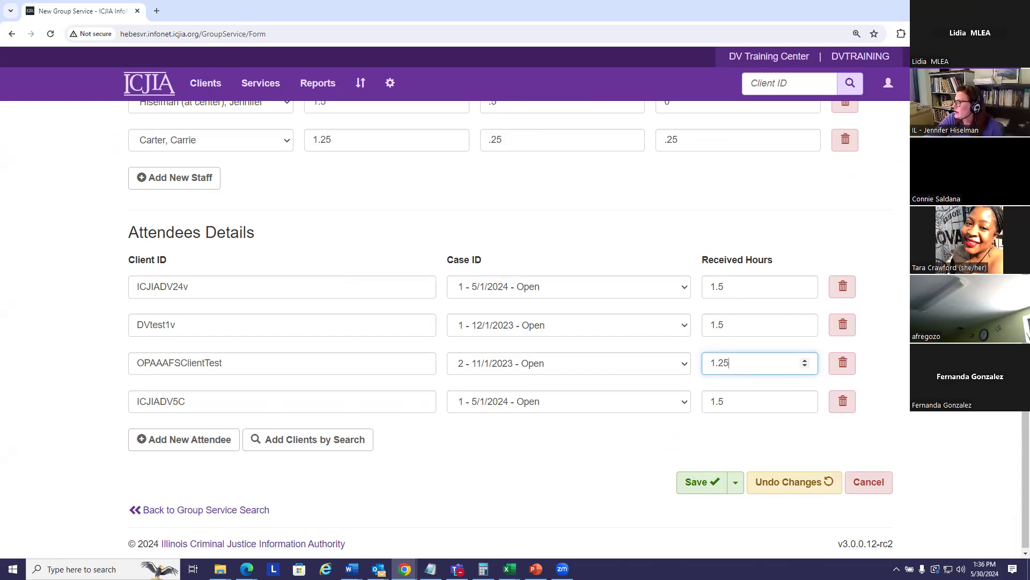
Step: Try to save the group service, declining the attendee-count confirmation to return to the form
click(699, 482)
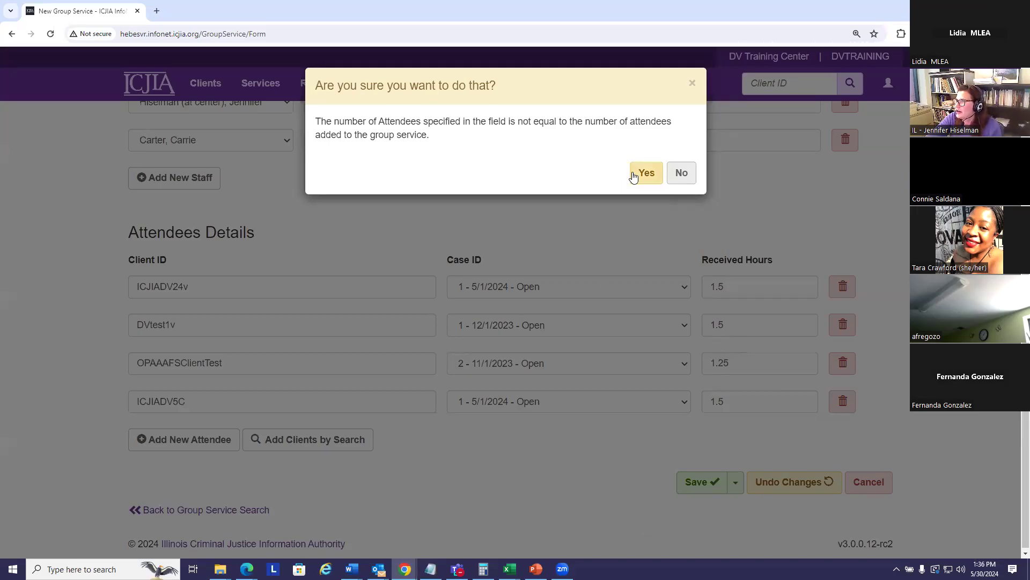
click(685, 175)
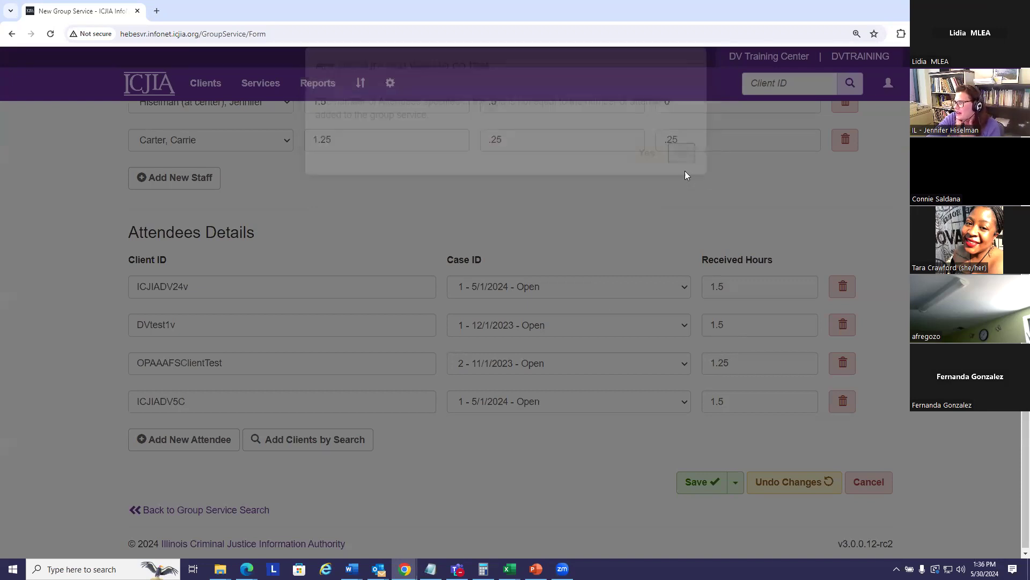
scroll(766, 230, up, 2)
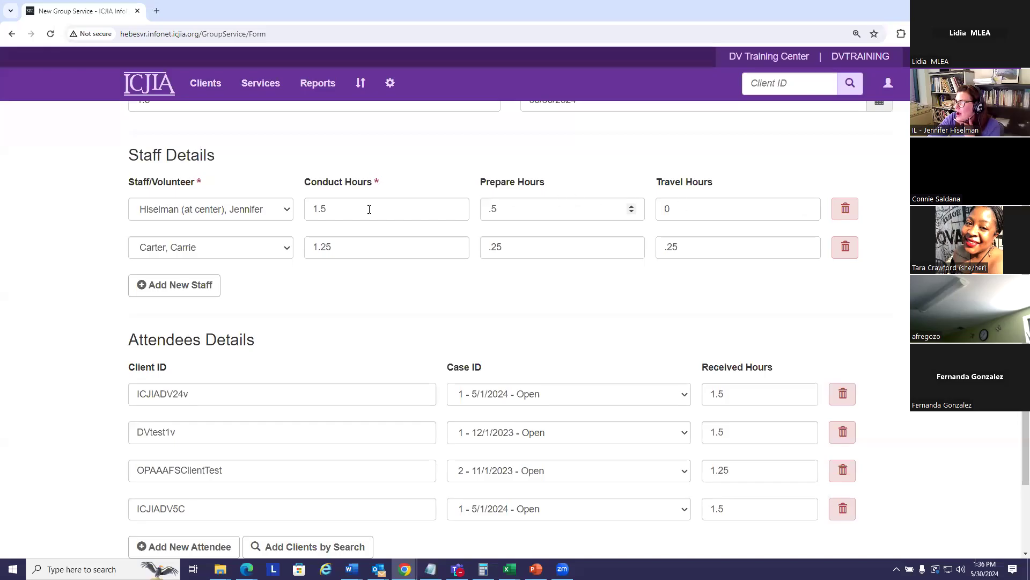
Step: Compare the Number of Attendees value with the clients listed under Attendees Details
scroll(437, 230, up, 4)
drag(551, 263, 522, 264)
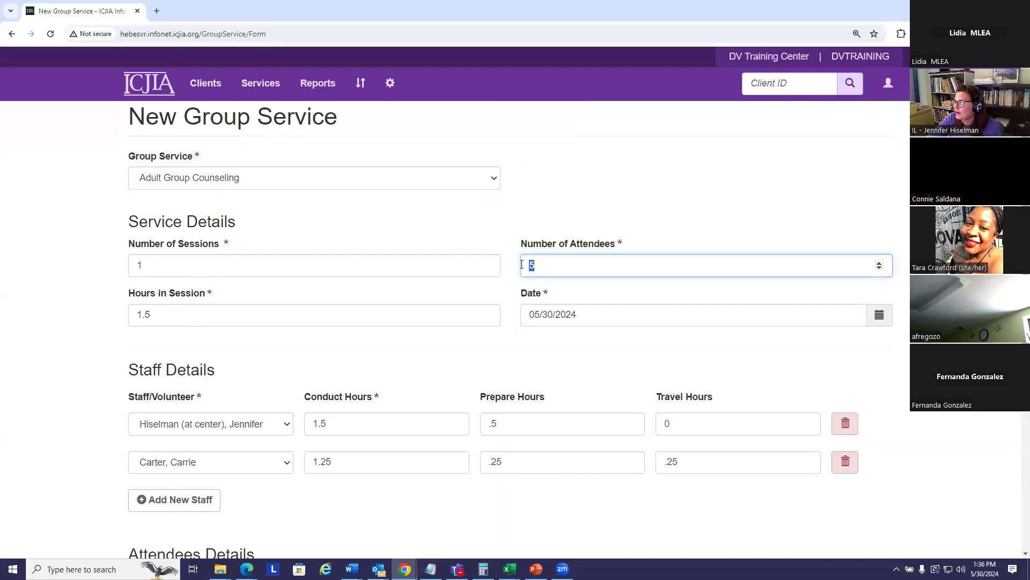
click(746, 369)
scroll(762, 382, down, 2)
scroll(794, 384, down, 3)
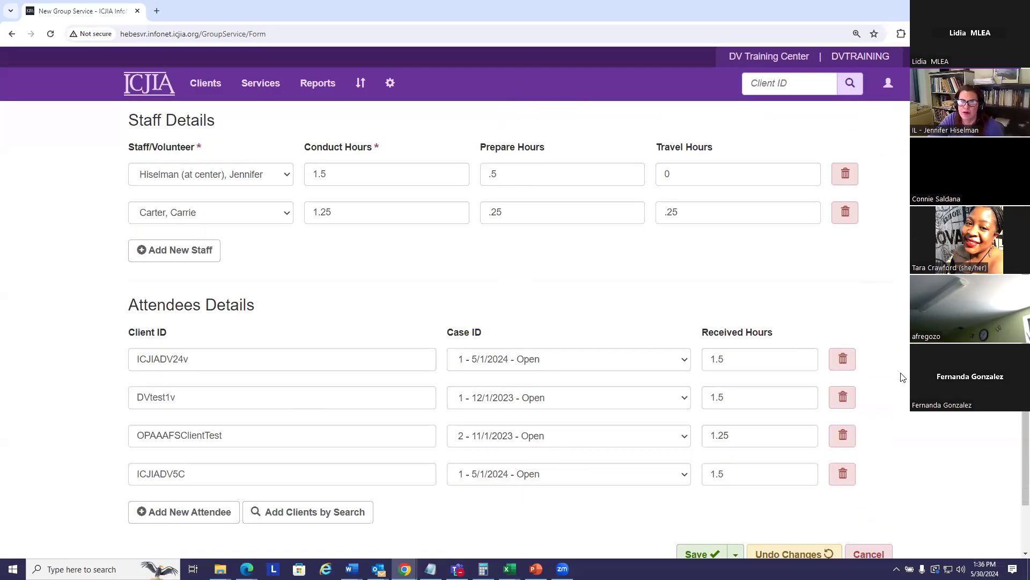
scroll(901, 380, up, 3)
scroll(903, 377, up, 2)
double_click(582, 265)
click(695, 369)
scroll(726, 369, down, 5)
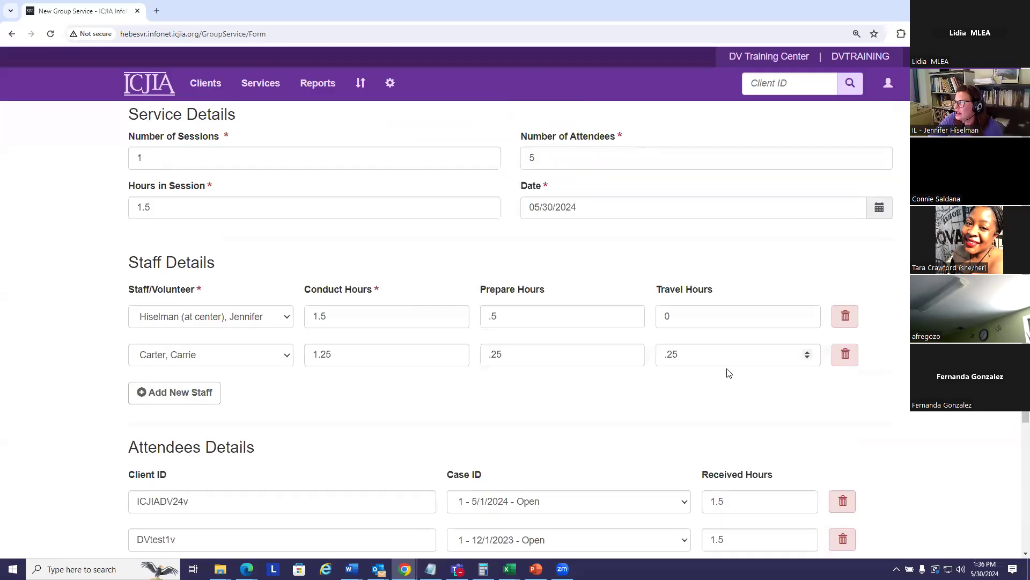
scroll(774, 300, down, 1)
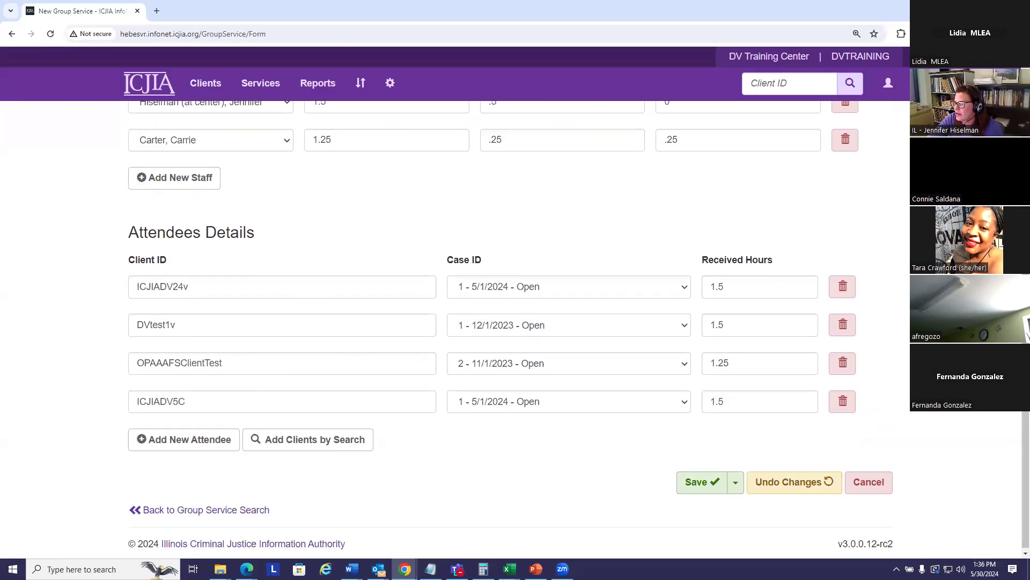
Step: Add the first client suggested for "ICJIA" as a fifth attendee with case 1 - 1/1/2008 - Open, and save the group service
click(219, 431)
text(ICJIA)
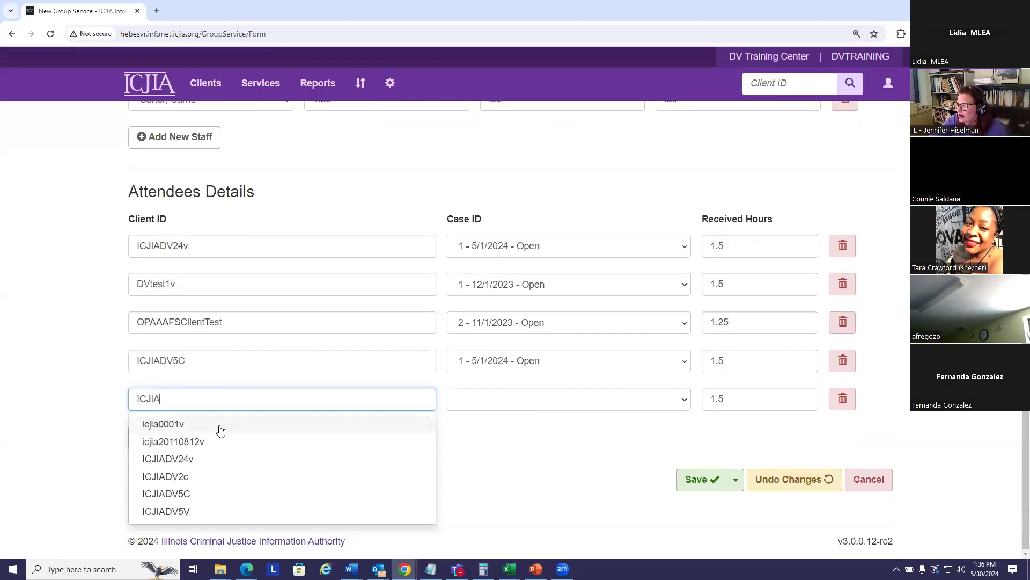
click(220, 430)
click(524, 403)
click(526, 416)
click(523, 439)
click(694, 479)
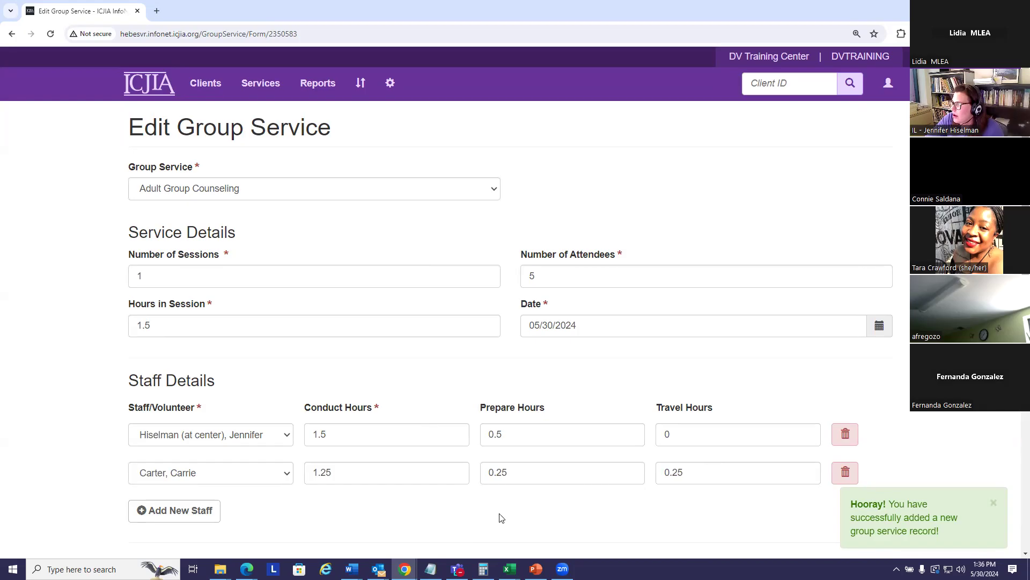
Step: Review the saved group service record's service details, staff rows and attendee list
scroll(502, 516, down, 2)
scroll(507, 496, up, 1)
scroll(509, 492, down, 1)
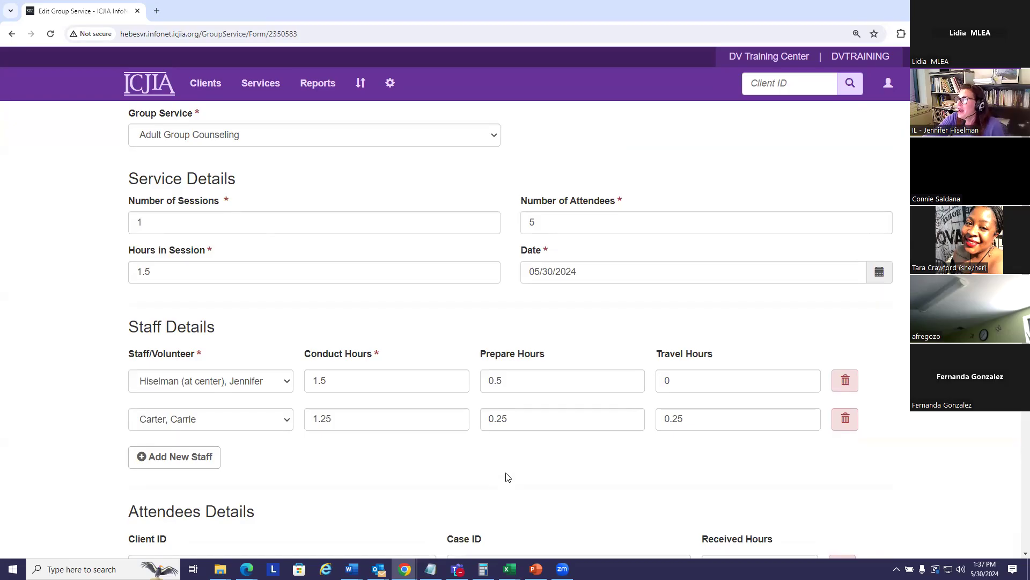
scroll(529, 470, down, 1)
scroll(530, 468, down, 1)
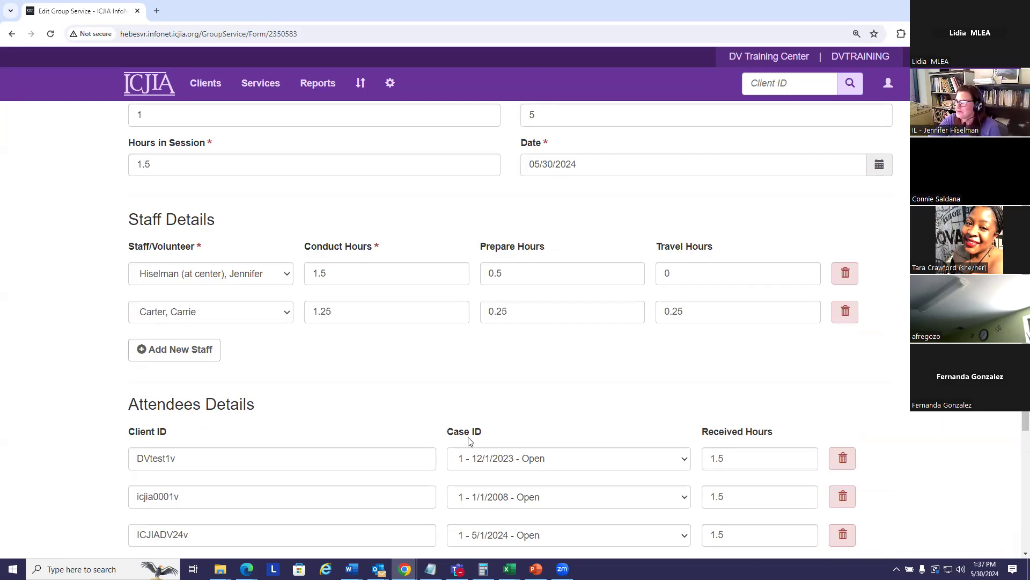
scroll(675, 429, up, 2)
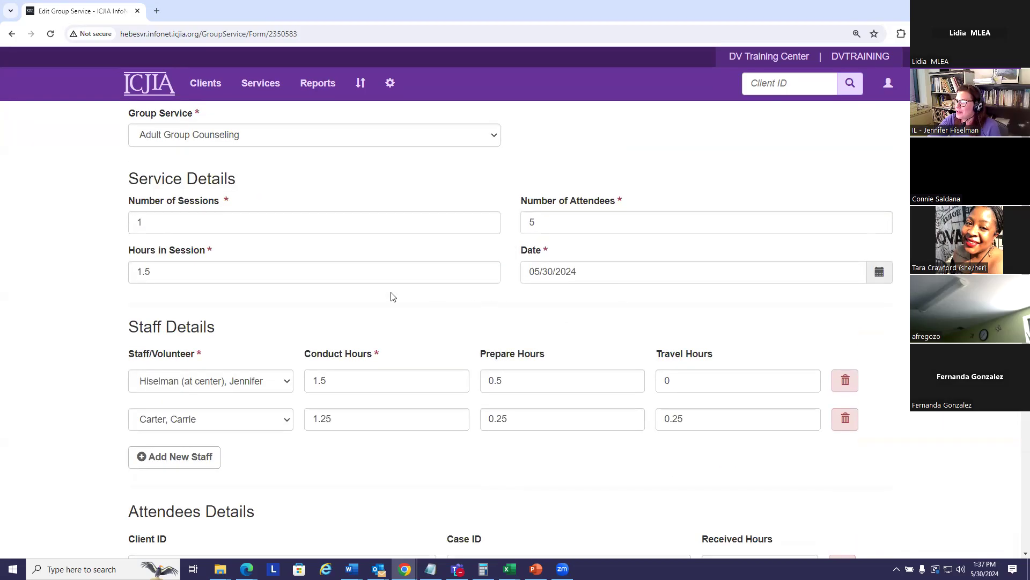
scroll(593, 334, down, 1)
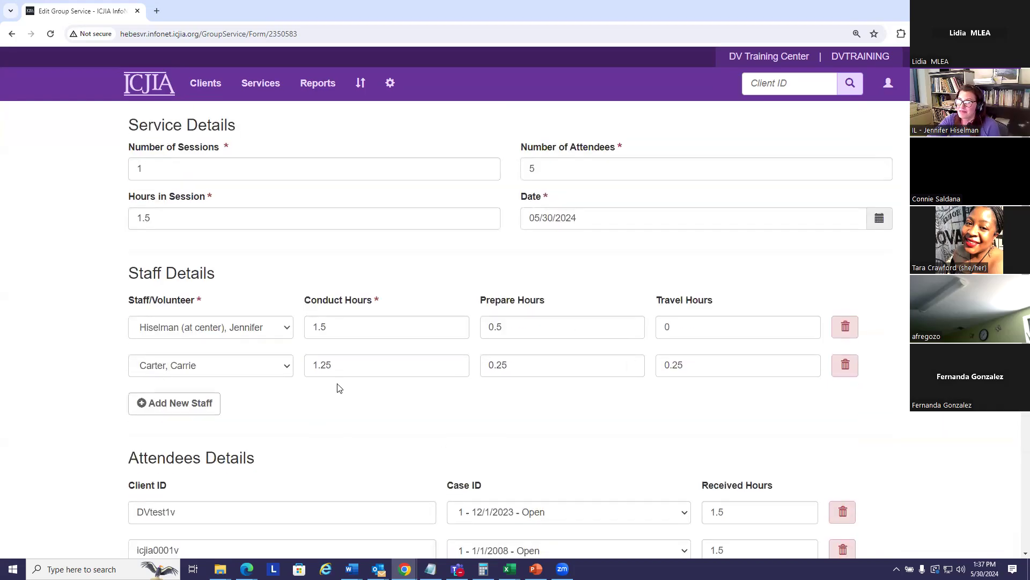
scroll(339, 385, down, 5)
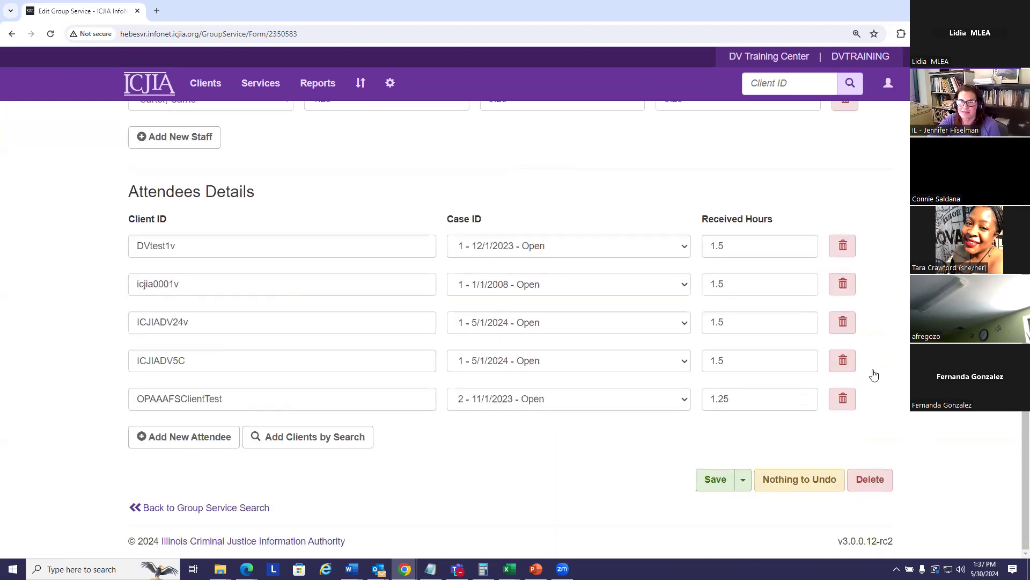
scroll(896, 368, up, 3)
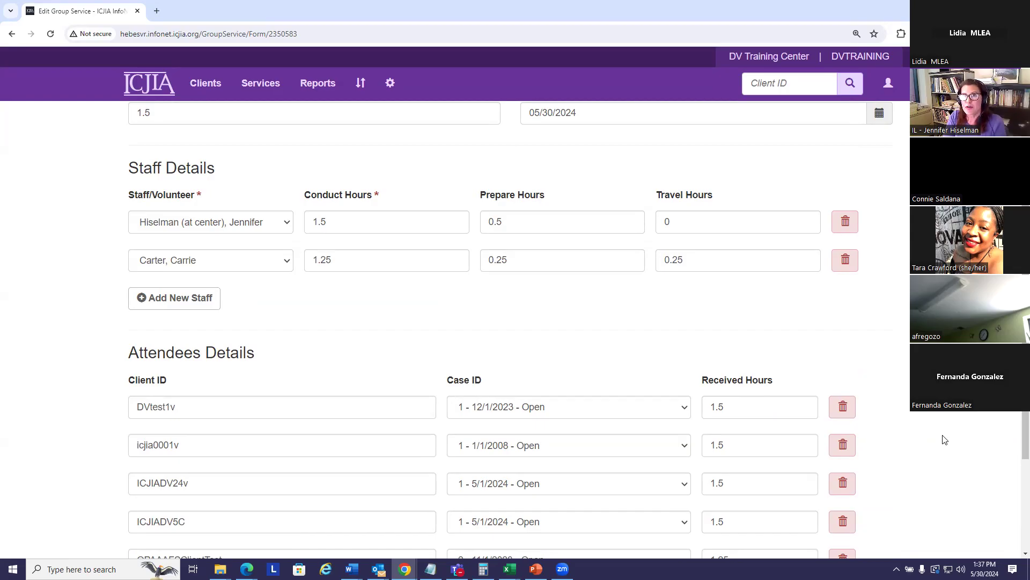
scroll(937, 437, down, 2)
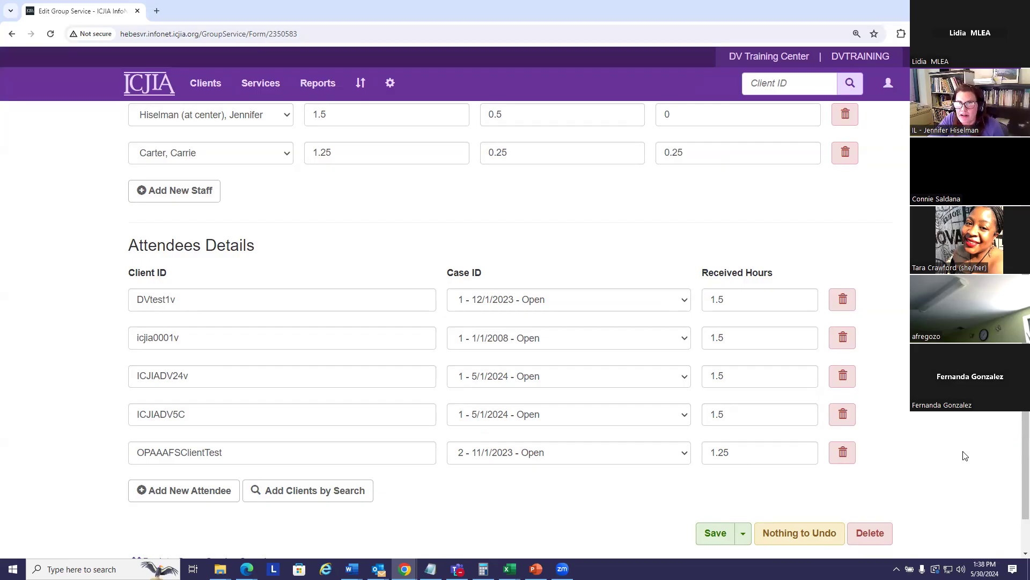
scroll(974, 454, up, 3)
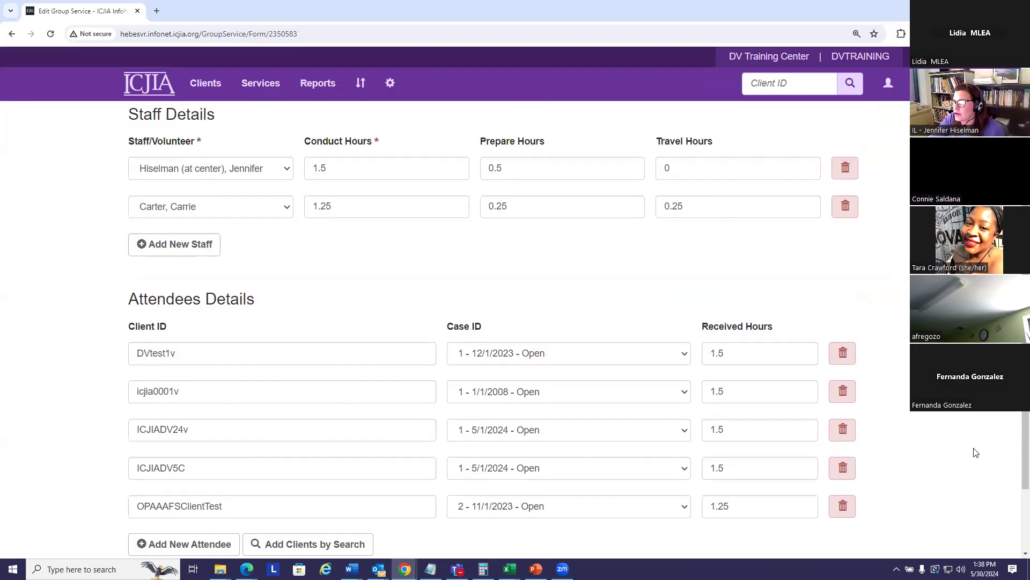
scroll(976, 451, up, 3)
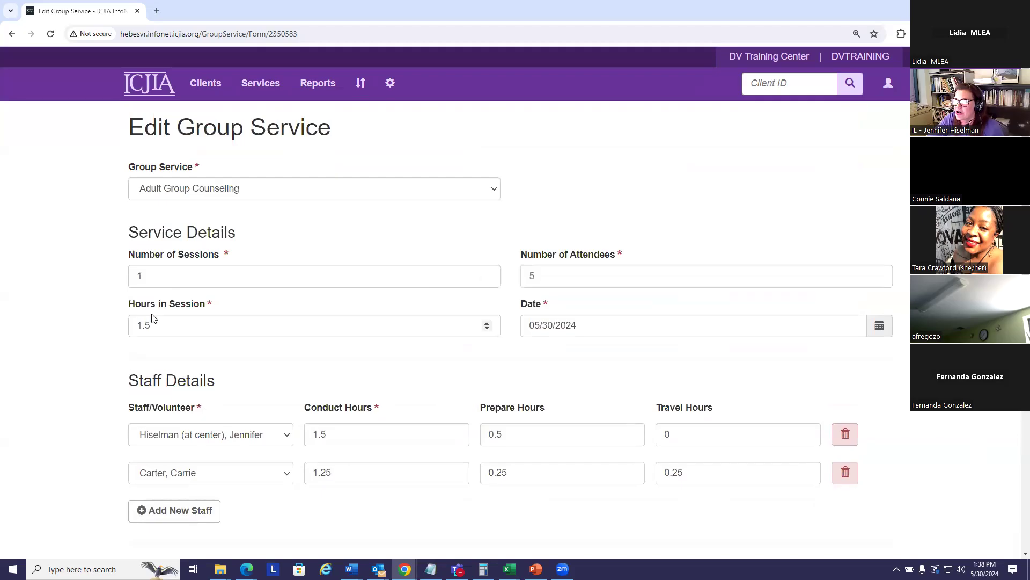
Step: Check the Hours in Session against the staff members' conduct hours and the attendees' received hours
drag(159, 323, 136, 323)
click(104, 326)
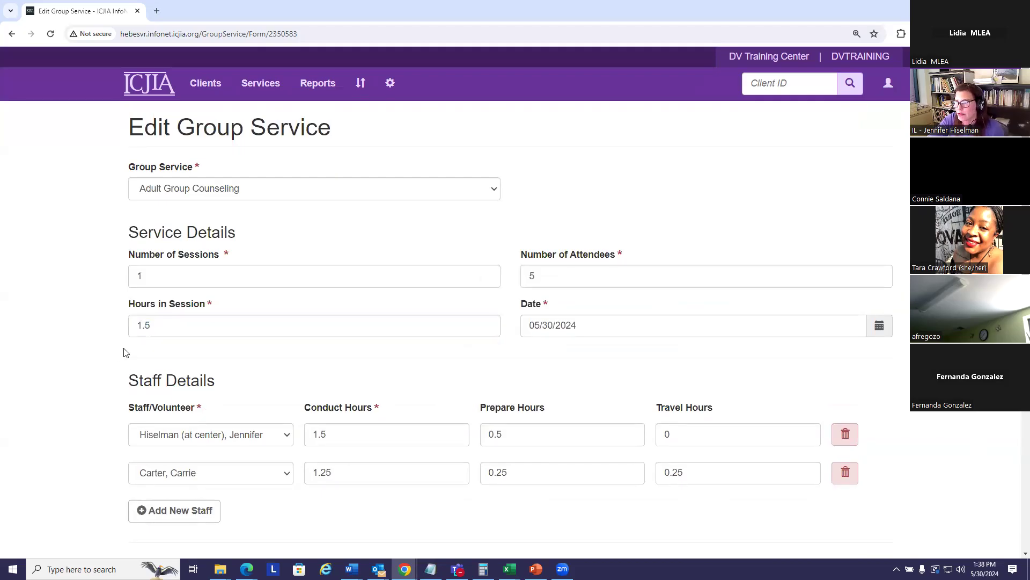
scroll(76, 364, down, 1)
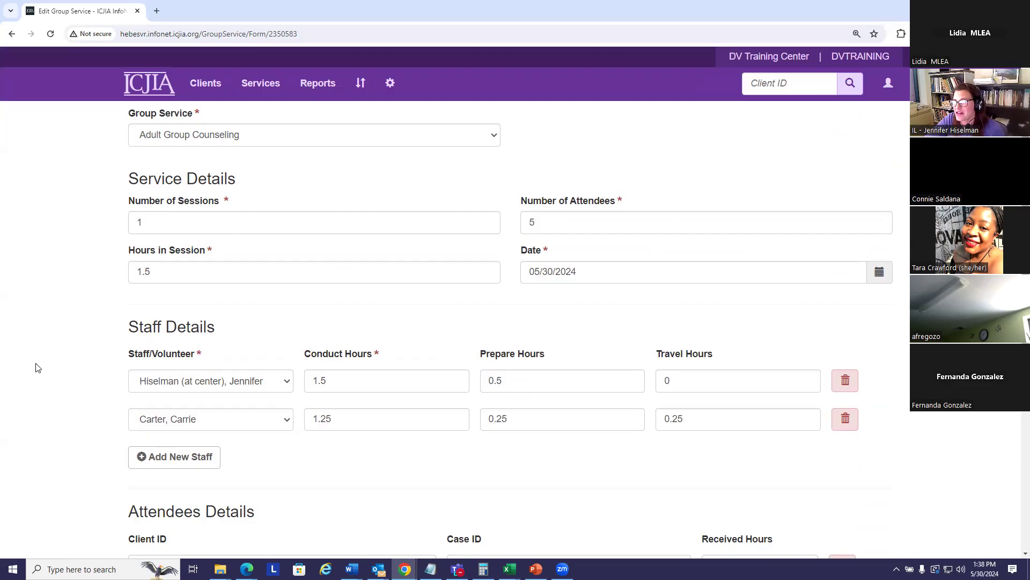
click(313, 380)
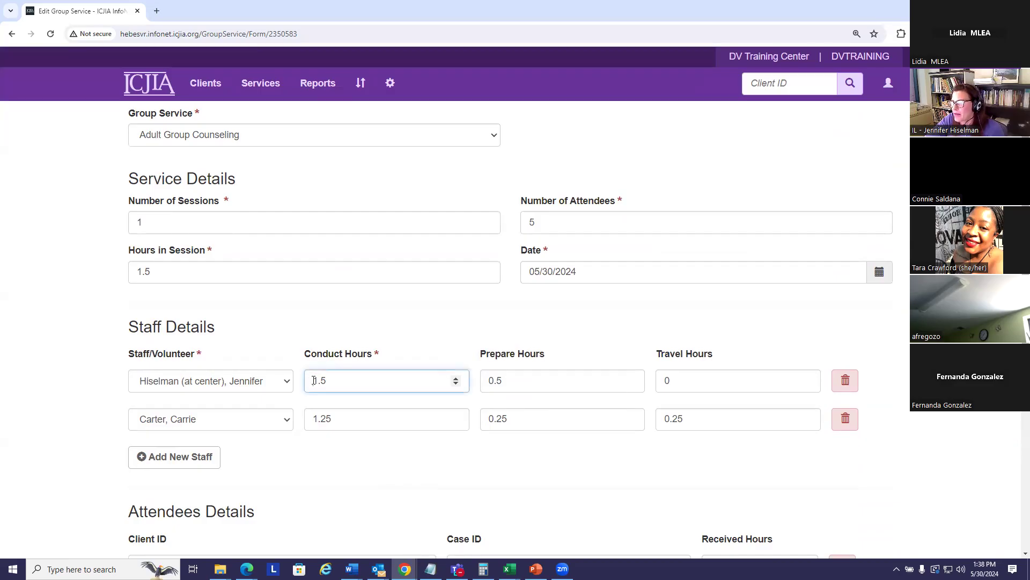
click(316, 462)
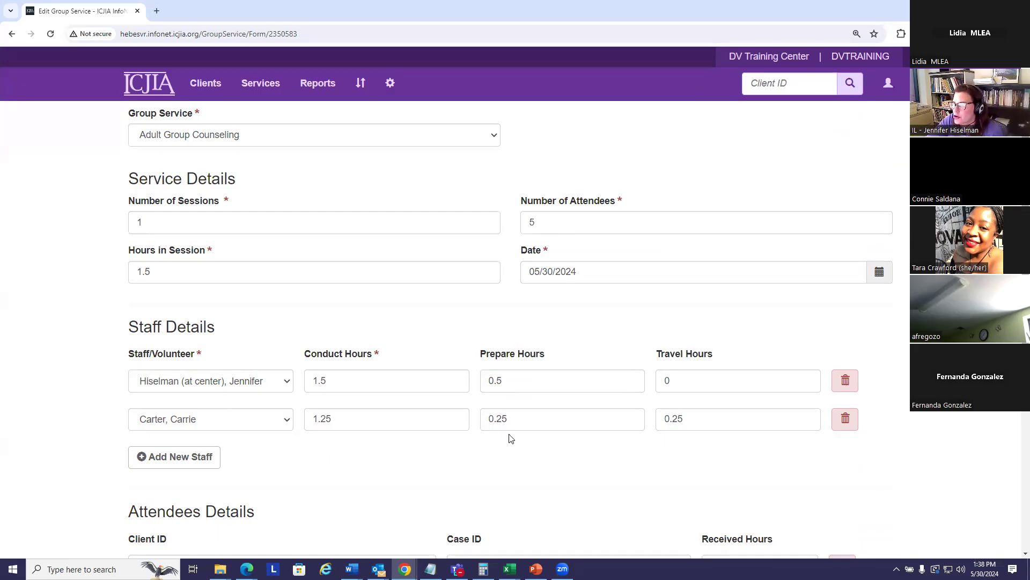
scroll(511, 439, down, 1)
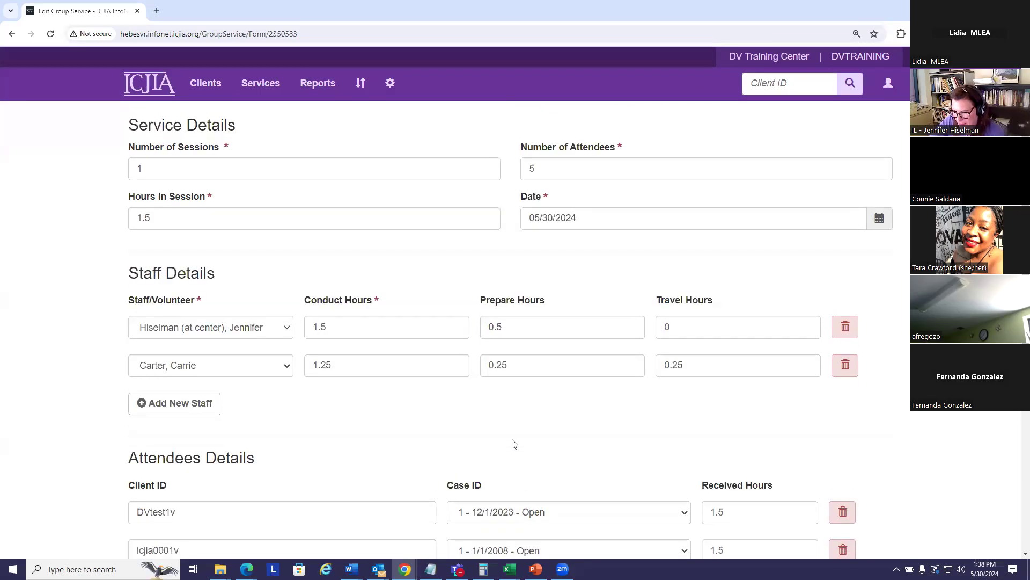
scroll(540, 430, up, 2)
scroll(640, 428, down, 2)
scroll(640, 428, up, 2)
scroll(641, 430, down, 7)
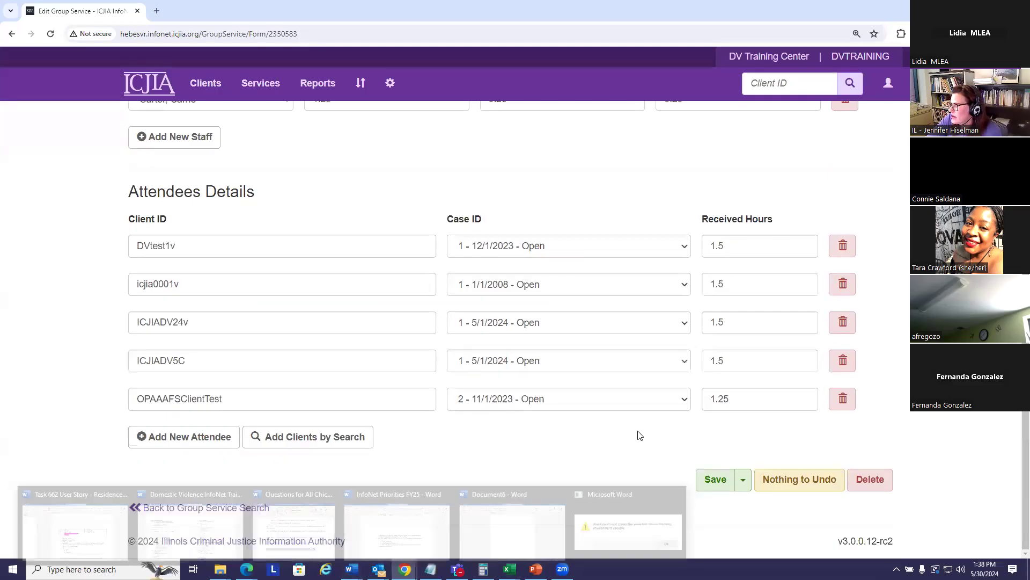
Step: Return to the group service search and open the 04/25/2024 Adult Group Counseling record for editing
click(205, 508)
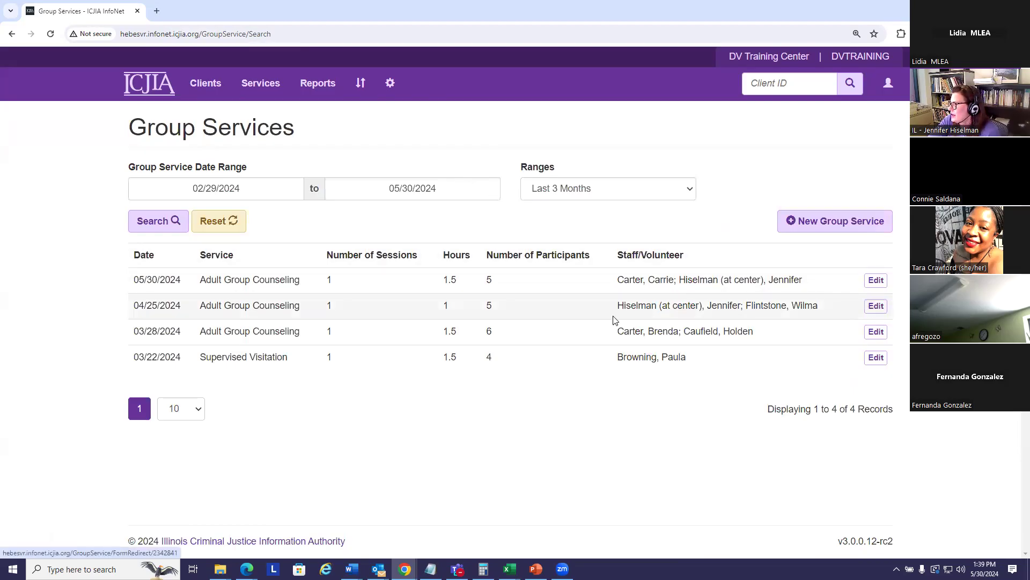
click(876, 307)
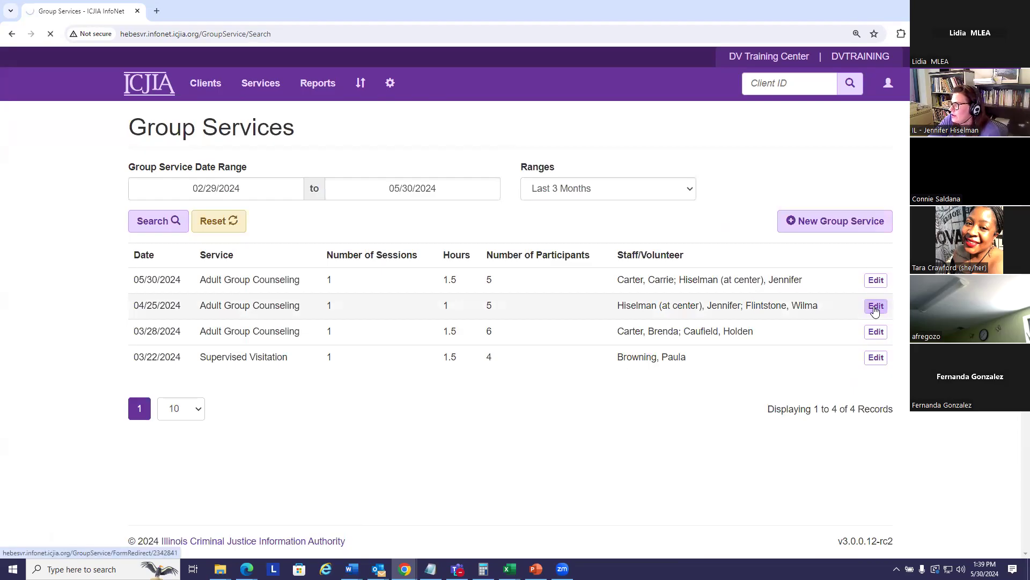
scroll(248, 305, down, 2)
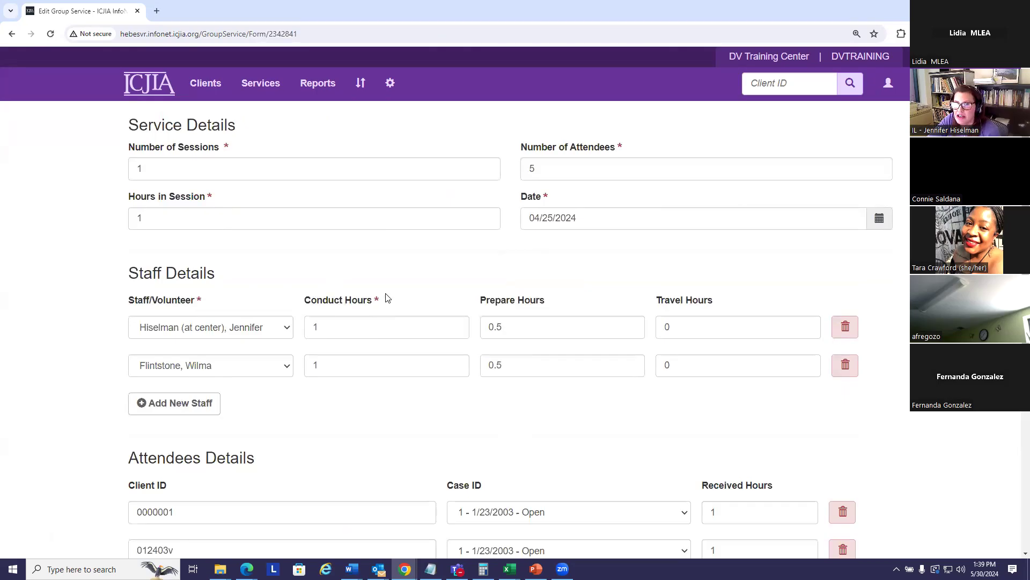
Step: Delete the second staff member from the 04/25/2024 group service and save the record, confirming the permanent deletion
scroll(386, 298, down, 2)
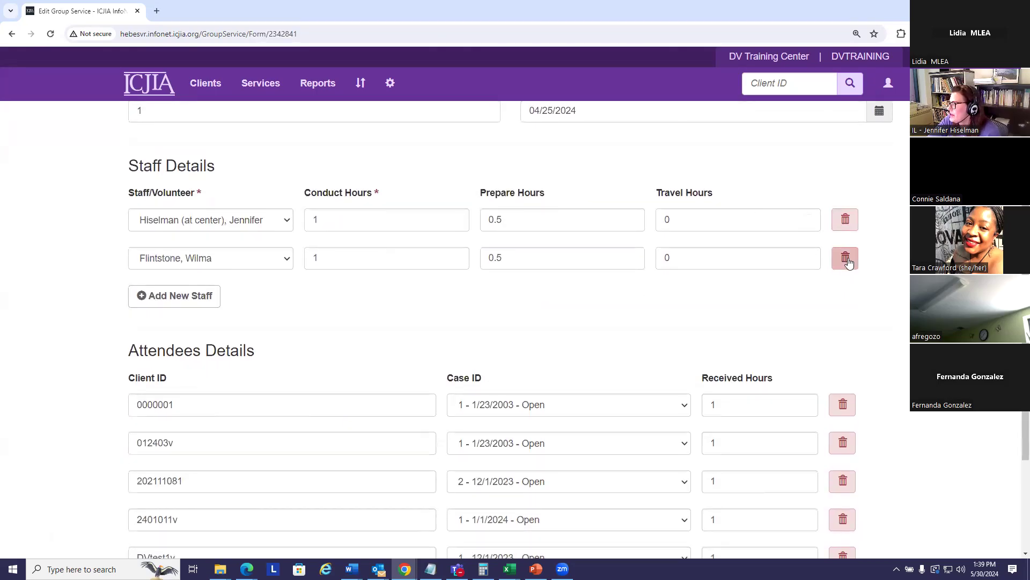
click(847, 259)
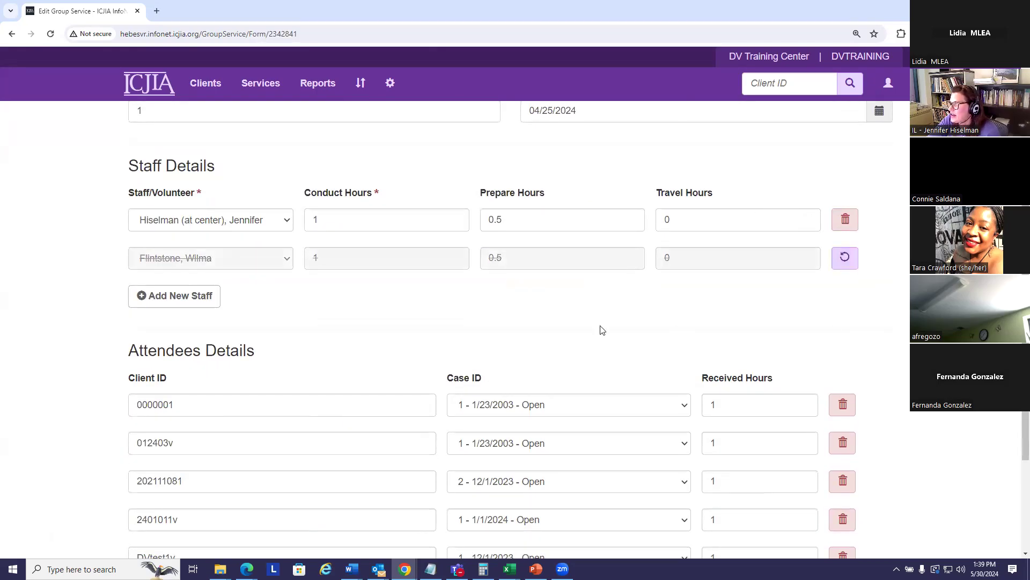
scroll(780, 297, down, 3)
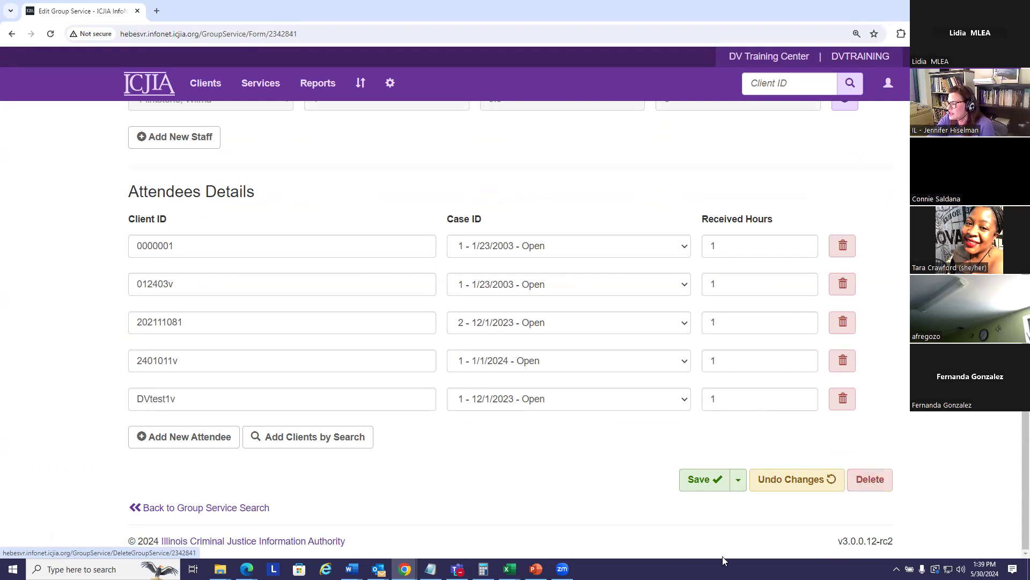
click(703, 479)
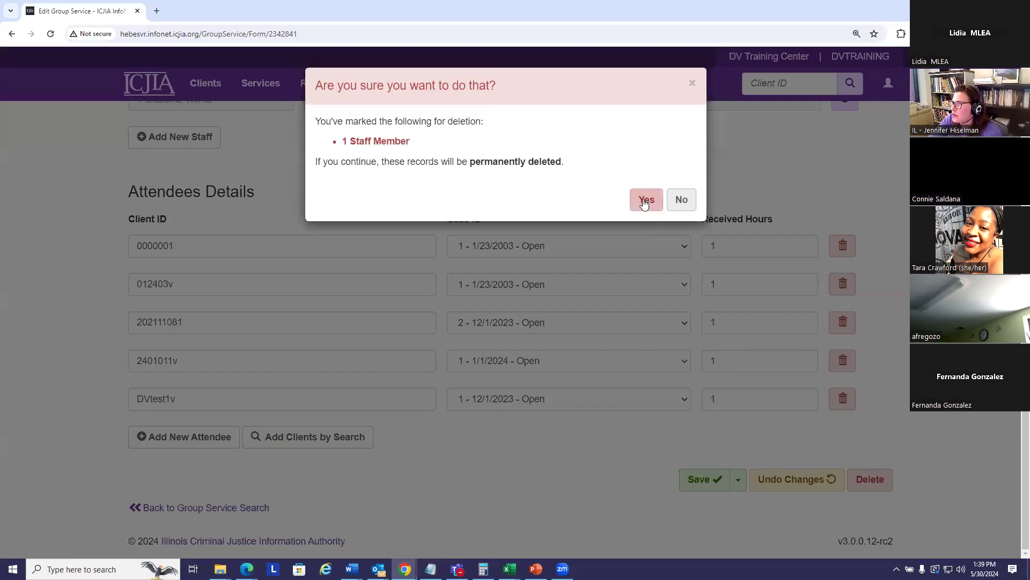
click(645, 200)
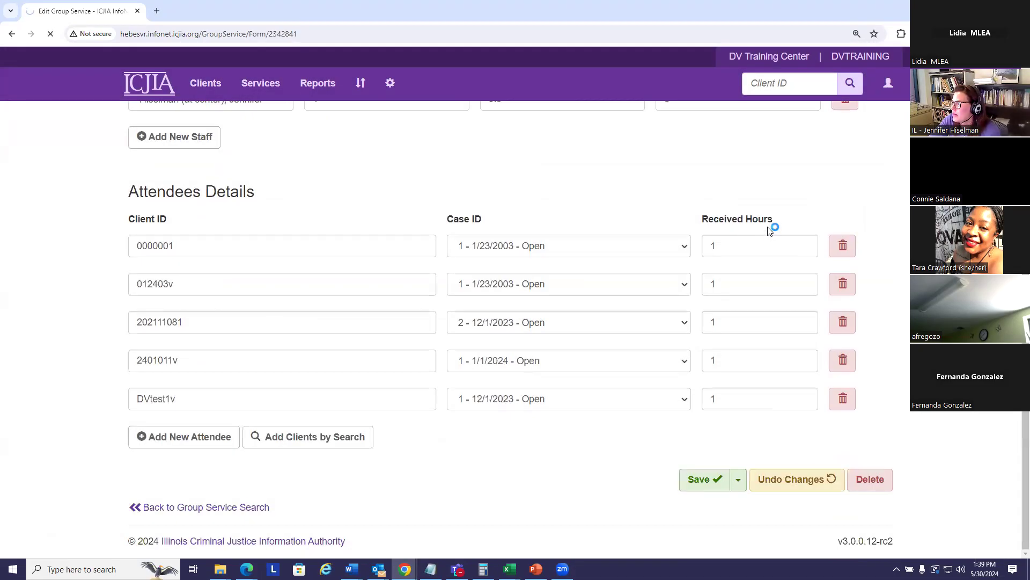
Step: Review the staff and attendees of the saved 04/25/2024 record and return to the group service search
scroll(537, 236, down, 2)
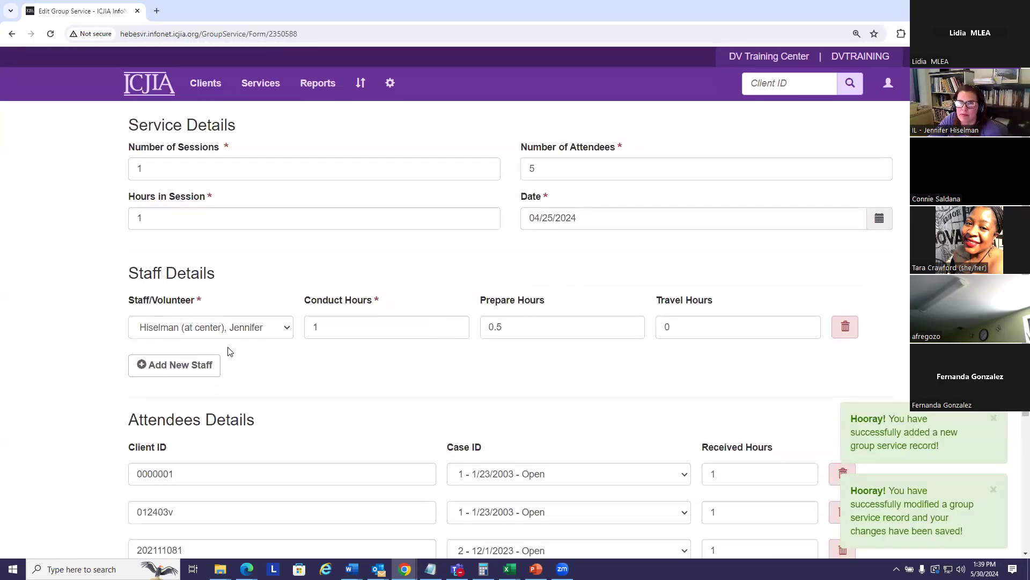
scroll(398, 283, down, 4)
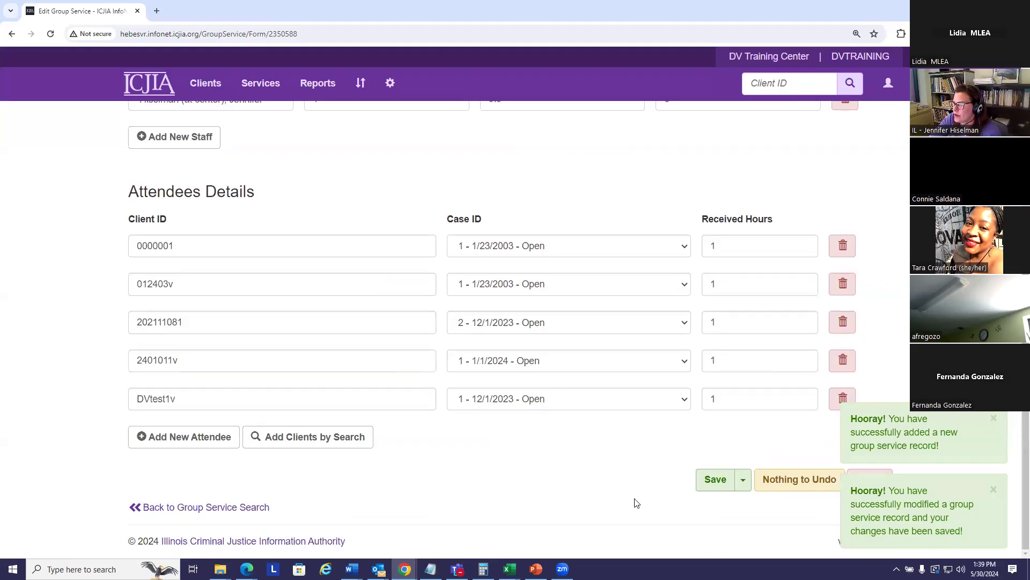
click(239, 507)
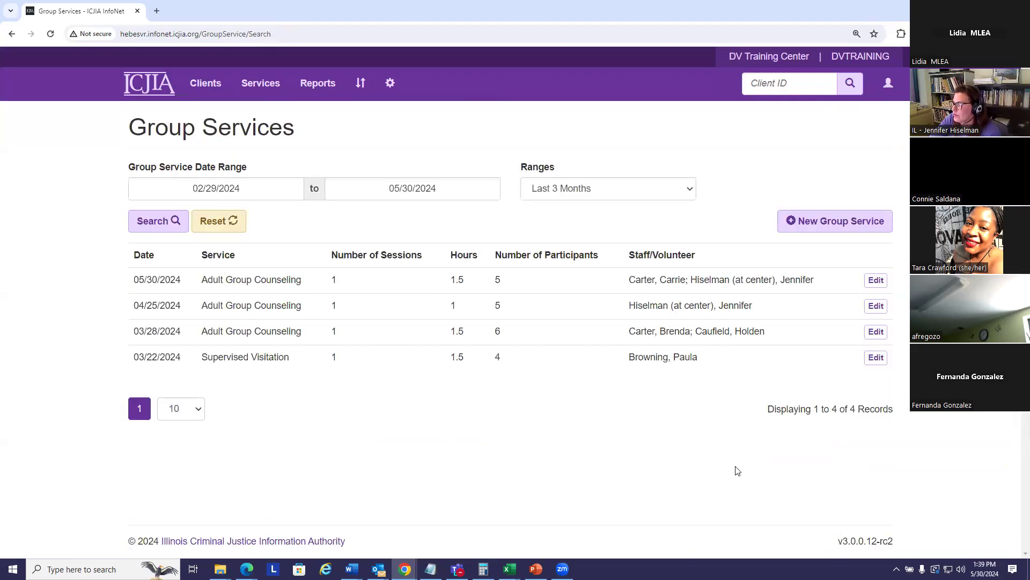